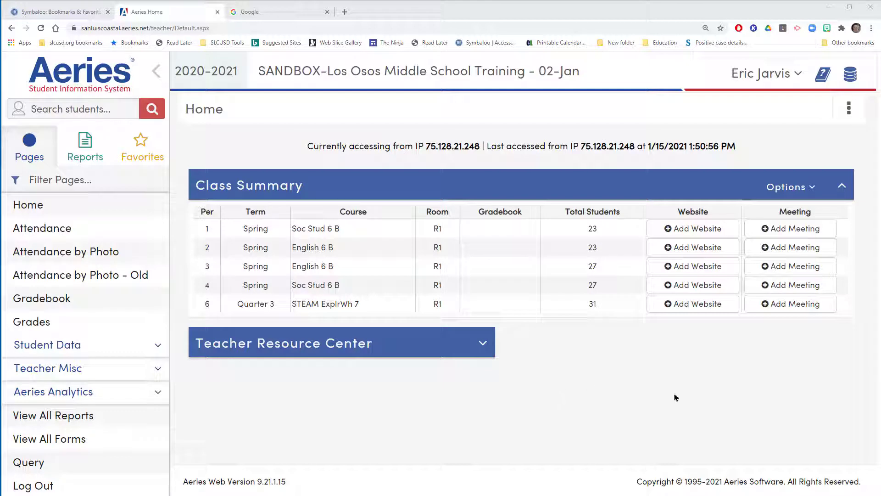
left_click_drag(755, 405, 545, 286)
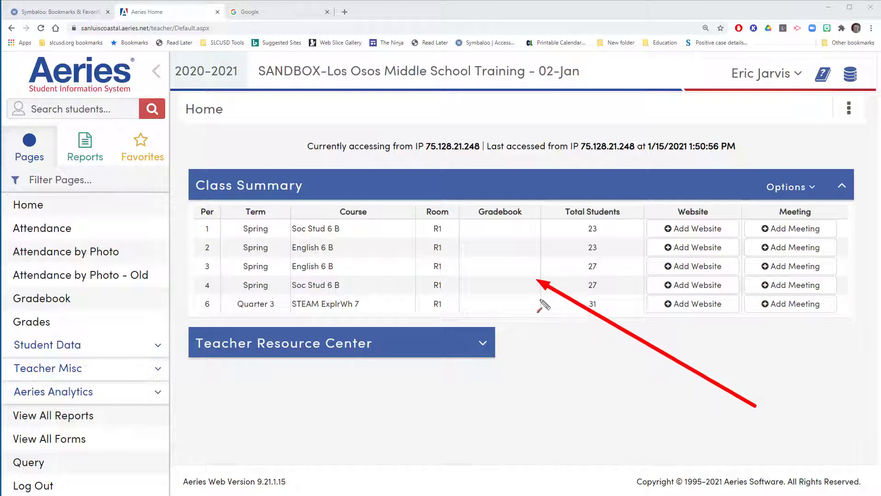
left_click_drag(603, 375, 482, 300)
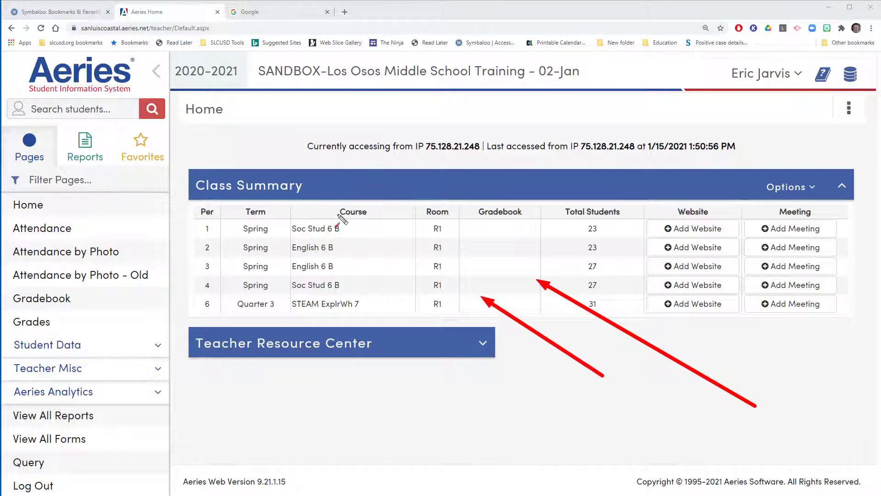
mouse_move(345, 197)
left_mouse_down()
mouse_move(278, 258)
mouse_move(281, 297)
left_mouse_up()
key("Escape")
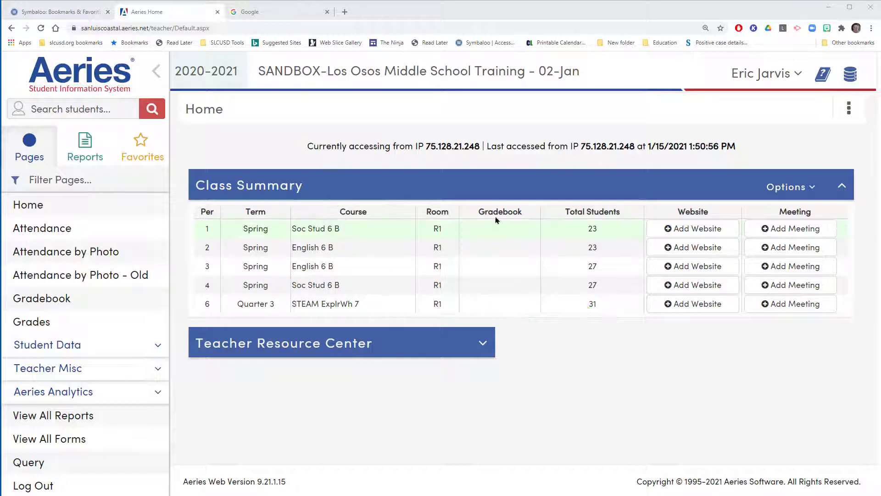
Step: Show all terms in the Class Summary to view the prior-term gradebooks, and switch back to current terms only
left_click(811, 188)
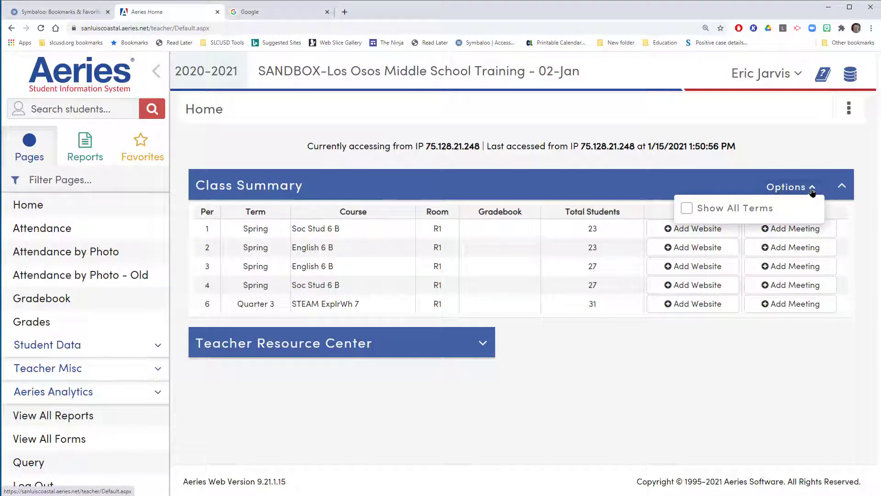
key("ctrl+shift+d")
mouse_move(290, 249)
left_mouse_down()
mouse_move(227, 271)
mouse_move(89, 296)
left_mouse_up()
key("Escape")
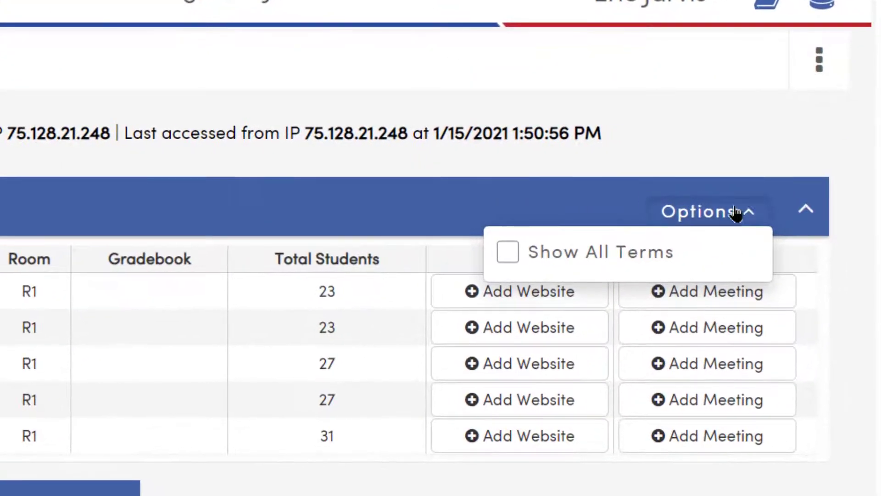
left_click(508, 253)
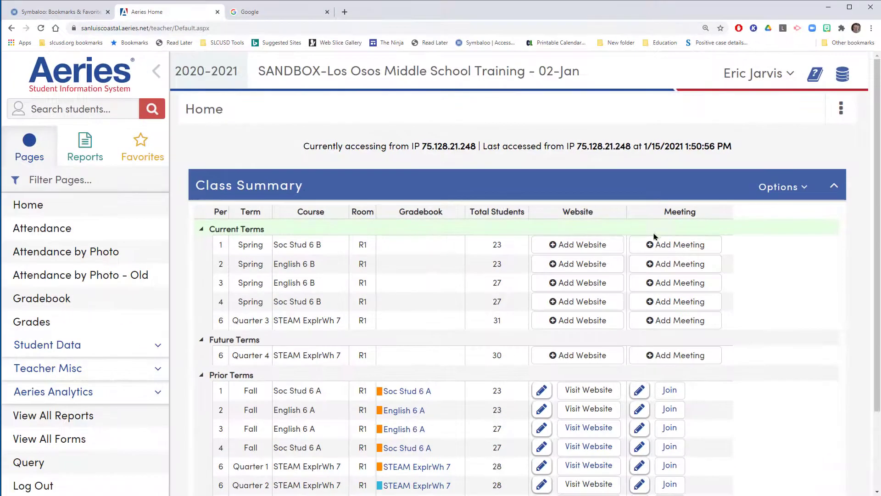
scroll(546, 297, "down", 2)
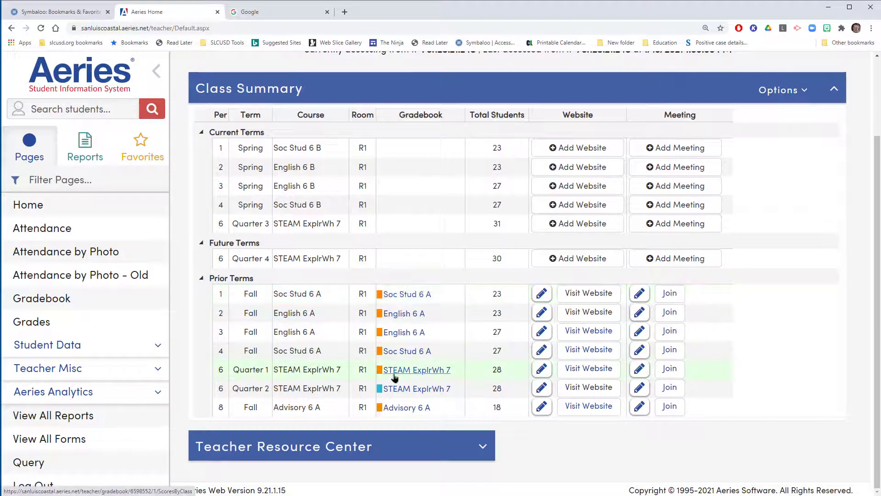
scroll(393, 312, "up", 2)
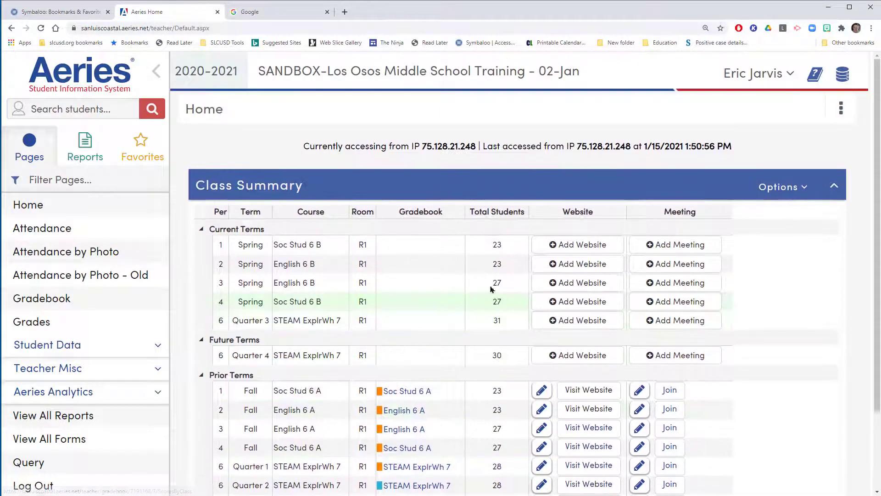
left_click(805, 188)
left_click(682, 213)
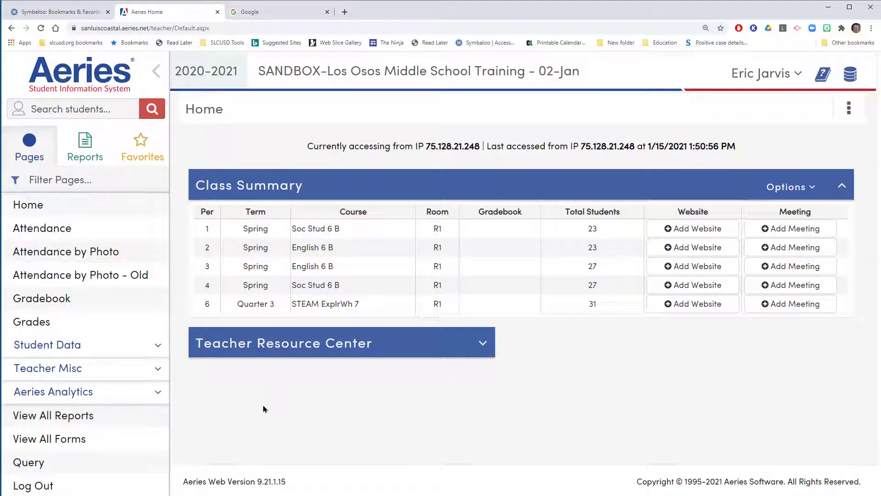
Step: Open the Gradebook page listing the class gradebooks
mouse_move(273, 407)
left_mouse_down()
mouse_move(190, 374)
mouse_move(73, 301)
left_mouse_up()
left_click(59, 304)
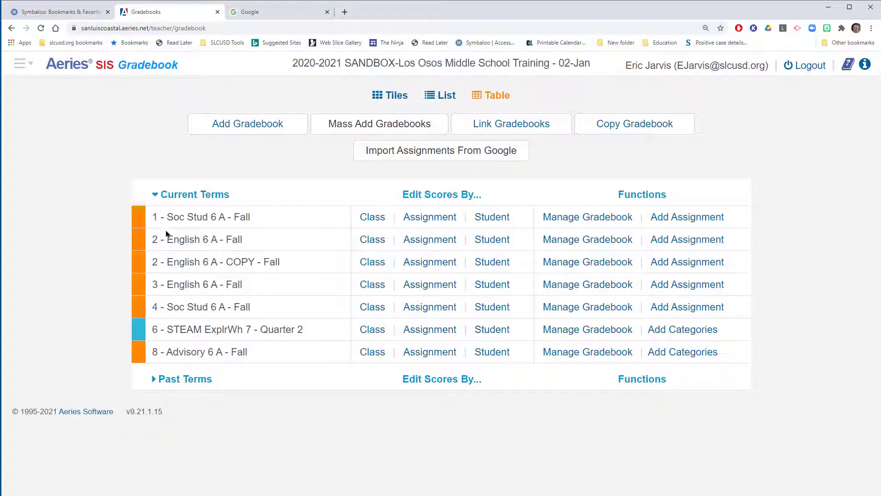
mouse_move(407, 278)
left_mouse_down()
mouse_move(288, 212)
mouse_move(258, 139)
left_mouse_up()
left_click_drag(457, 215, 381, 133)
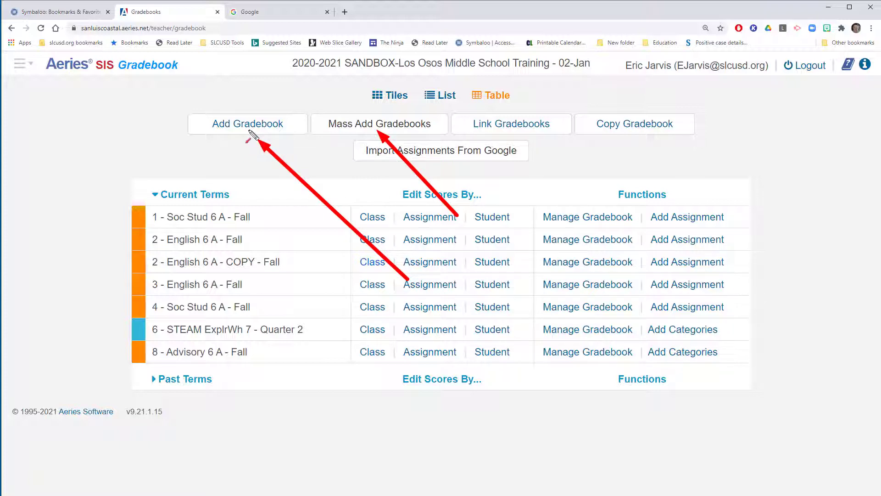
key("Escape")
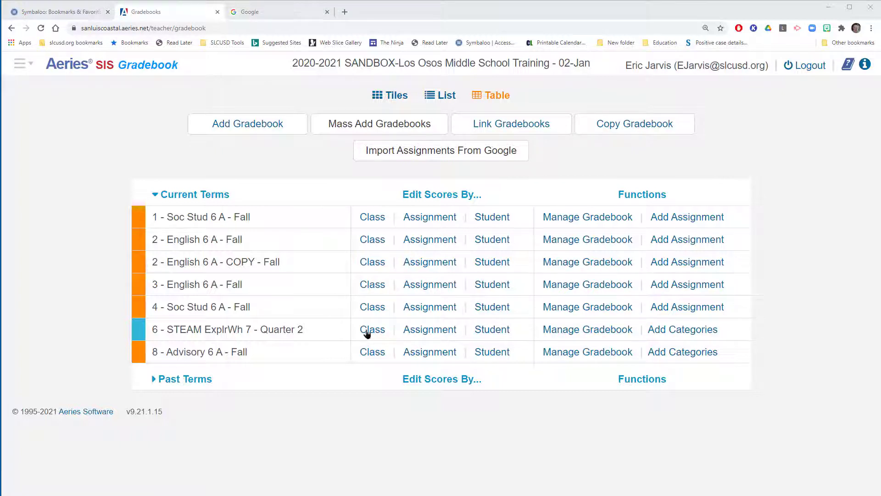
Step: Expand the Past Terms group to view its gradebooks and collapse it again
left_click(154, 379)
left_click(154, 379)
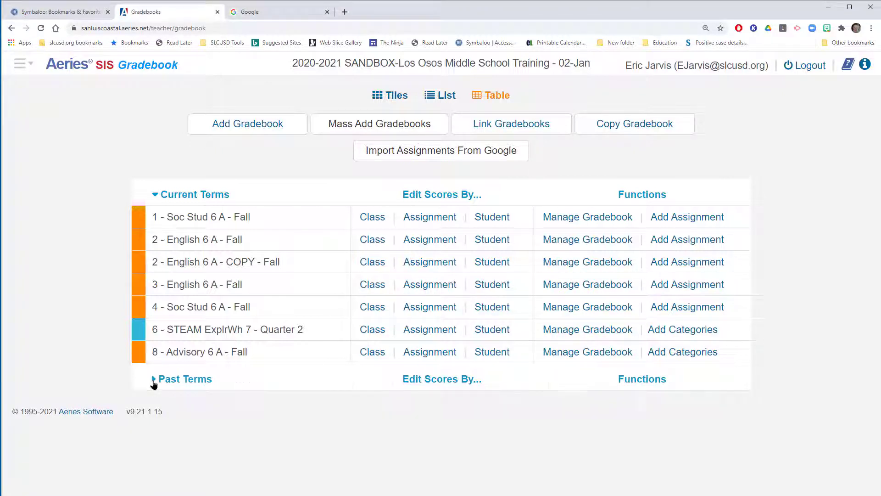
left_click(154, 380)
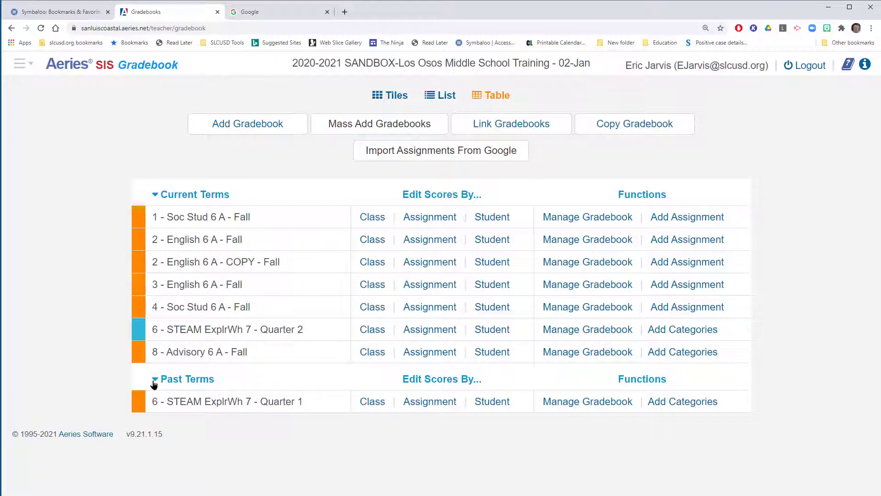
left_click(154, 381)
left_click(154, 381)
left_click(154, 381)
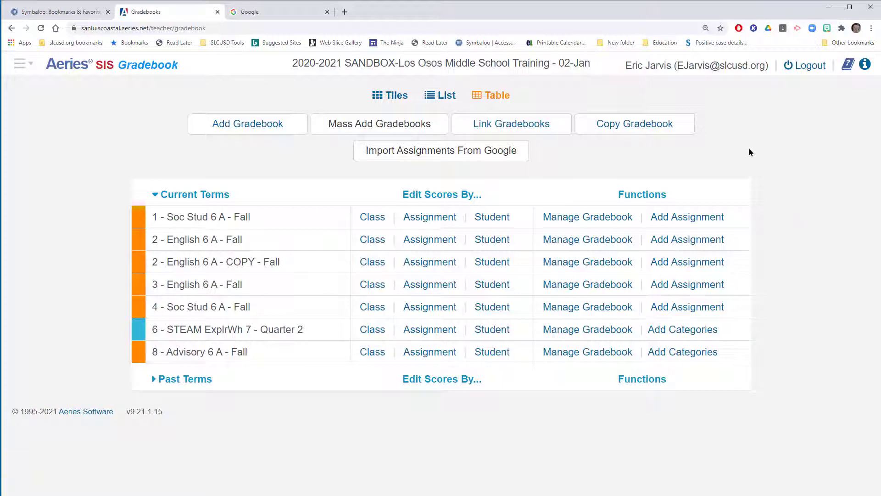
Step: Start a gradebook copy with 1 - Soc Stud 6 A - Fall as the source gradebook
left_click_drag(823, 270, 653, 131)
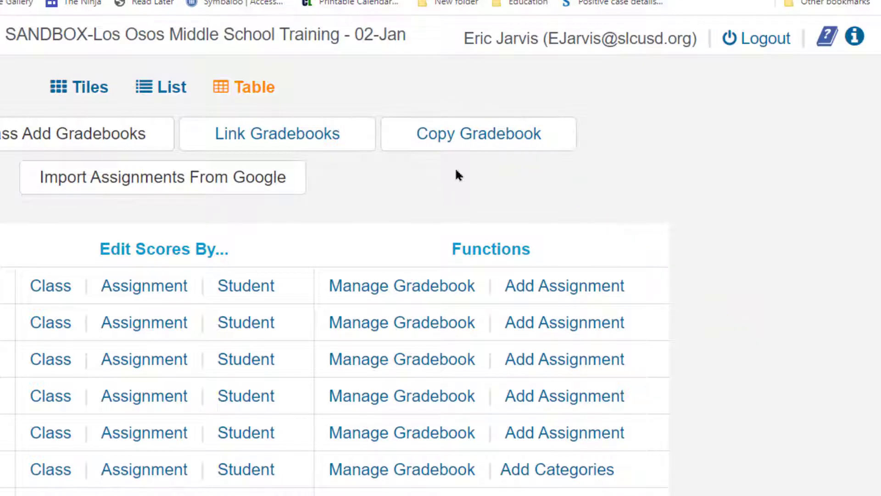
left_click(474, 140)
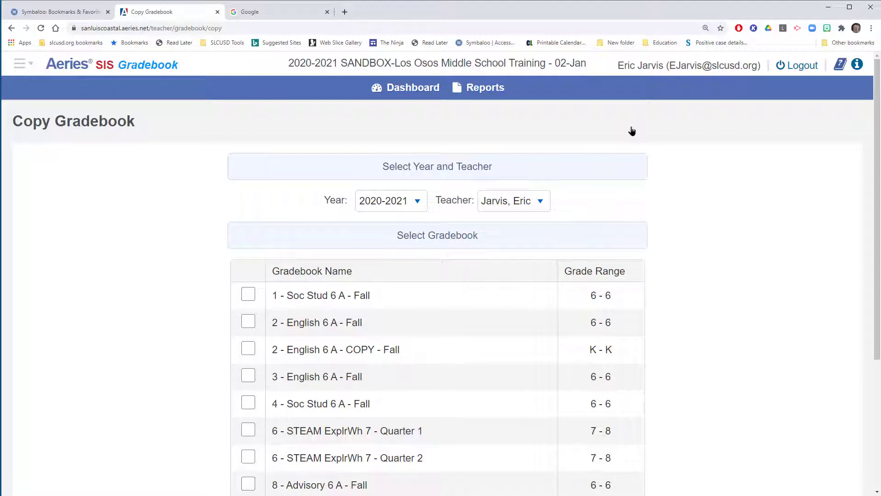
left_click(250, 297)
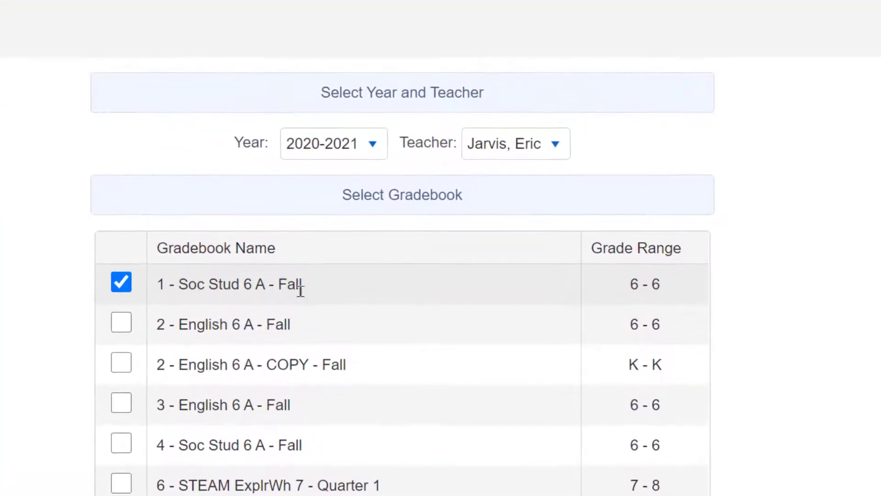
scroll(301, 289, "down", 5)
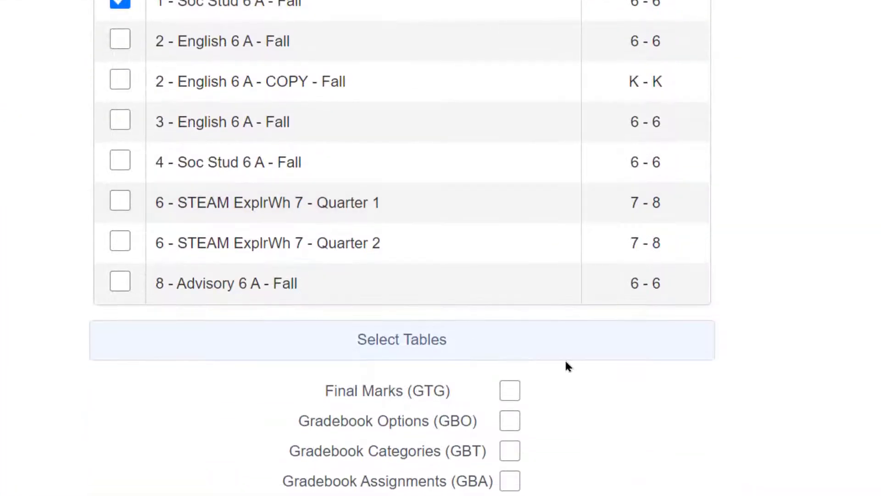
Step: Include the Final Marks, Gradebook Options and Gradebook Categories tables, leaving out Gradebook Assignments, and save the copy
mouse_move(695, 369)
left_mouse_down()
mouse_move(641, 385)
mouse_move(532, 390)
left_mouse_up()
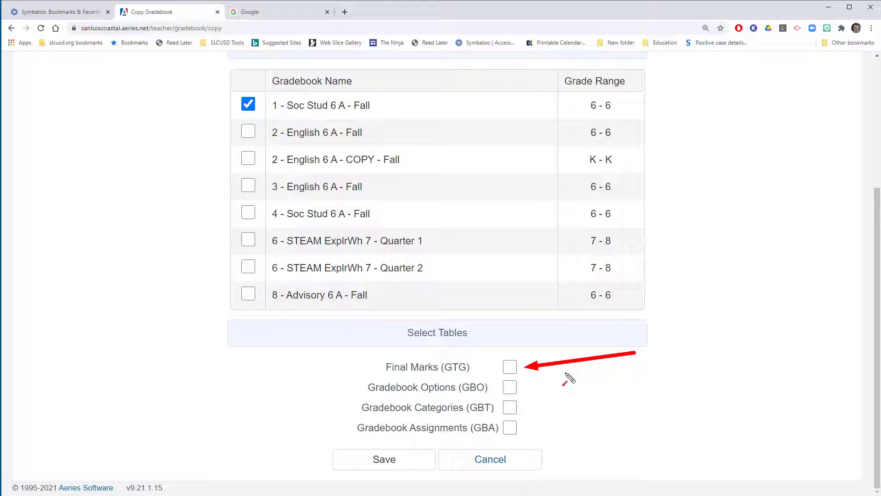
left_click(509, 366)
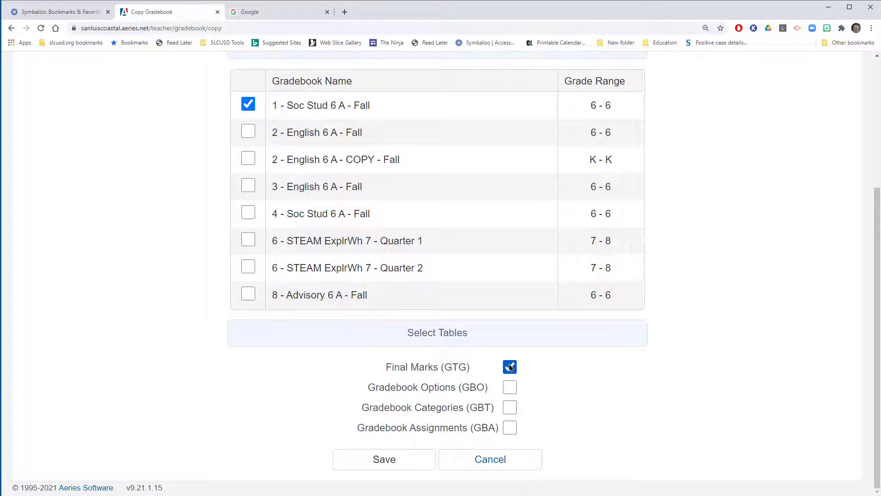
left_click(512, 389)
left_click(513, 409)
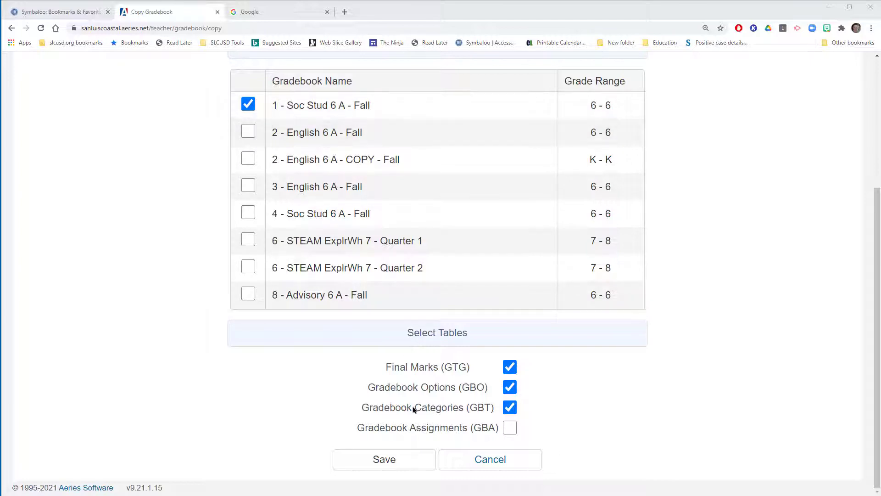
left_click(415, 466)
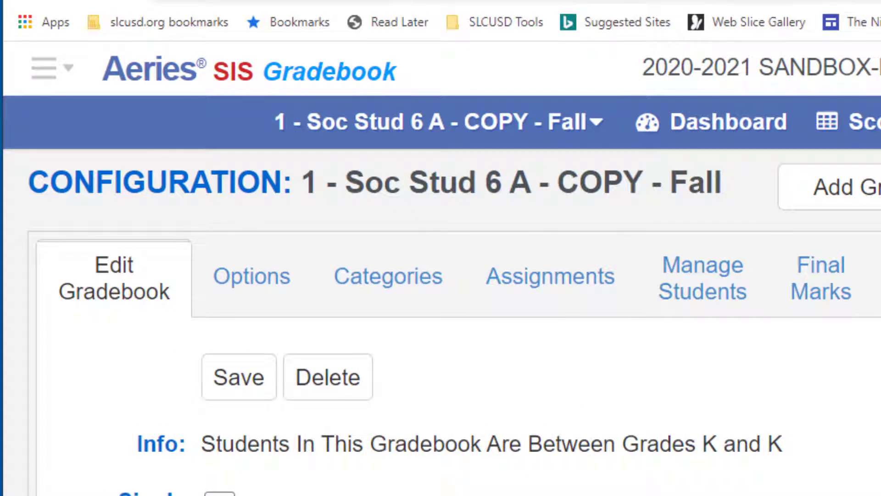
mouse_move(821, 495)
left_mouse_down()
mouse_move(597, 316)
mouse_move(390, 214)
mouse_move(423, 194)
left_mouse_up()
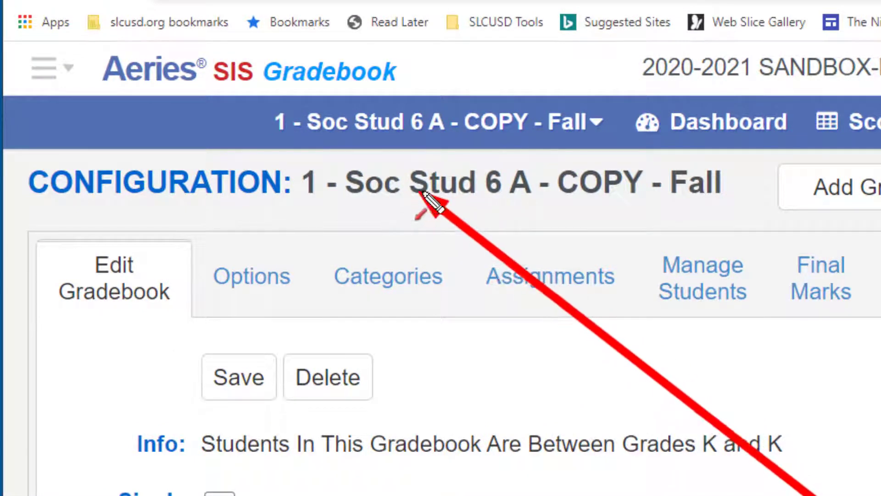
left_click_drag(567, 236, 538, 209)
left_click_drag(675, 257, 610, 194)
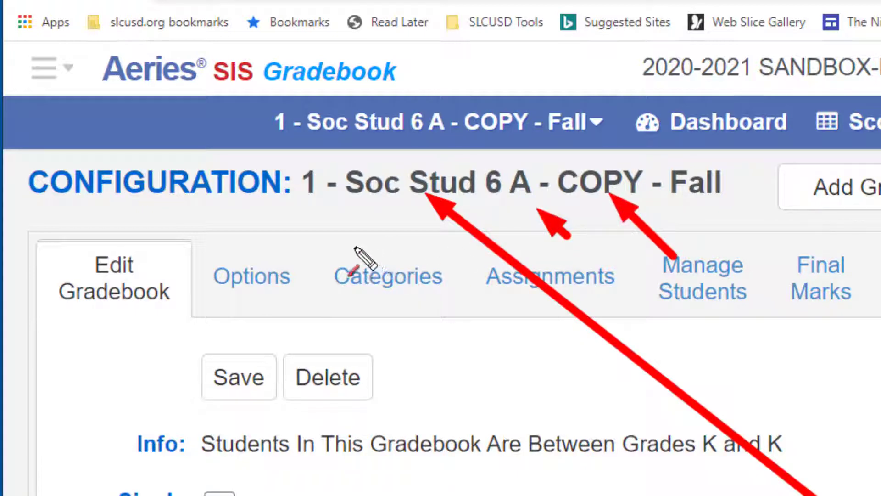
left_click_drag(801, 248, 729, 202)
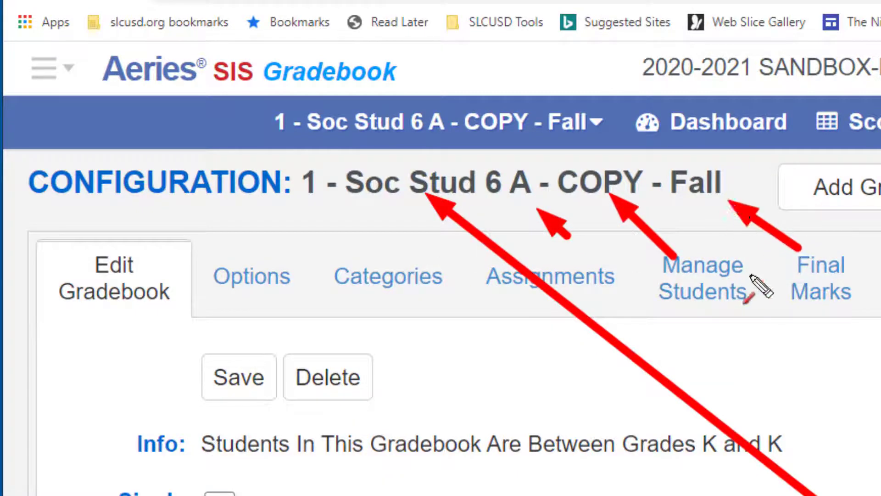
key("Escape")
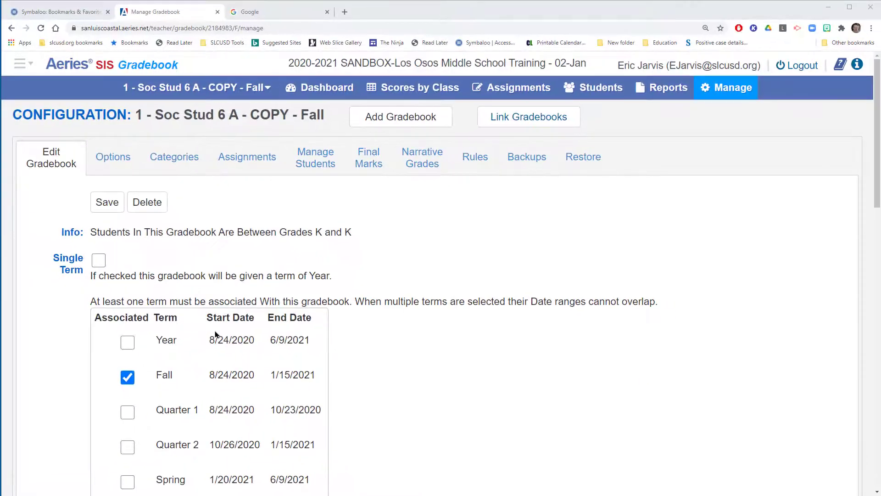
Step: Change the copied gradebook's associated term from Fall to Spring
scroll(217, 334, "down", 2)
scroll(217, 334, "down", 3)
left_click(128, 147)
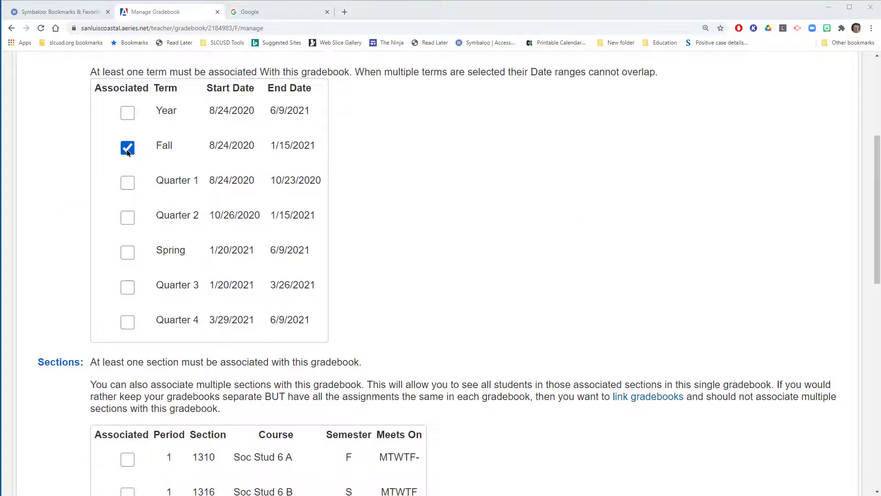
left_click(477, 101)
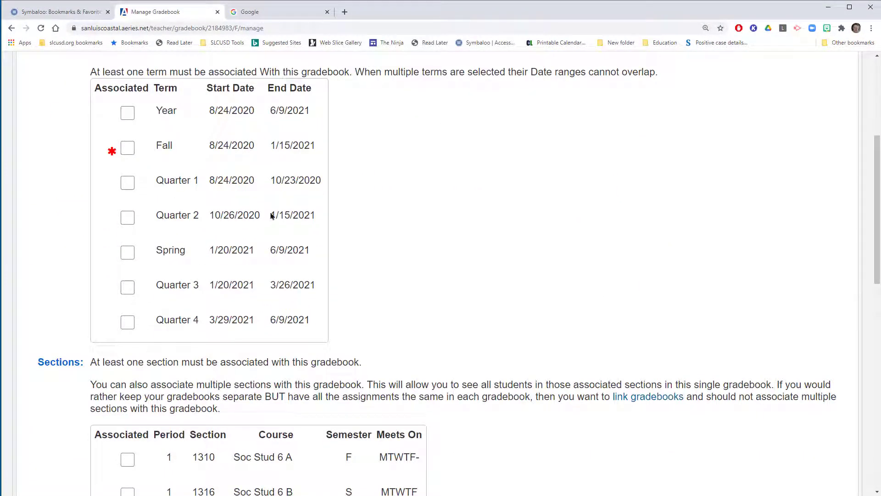
left_click(128, 252)
left_click_drag(393, 191, 254, 239)
left_click_drag(427, 211, 317, 251)
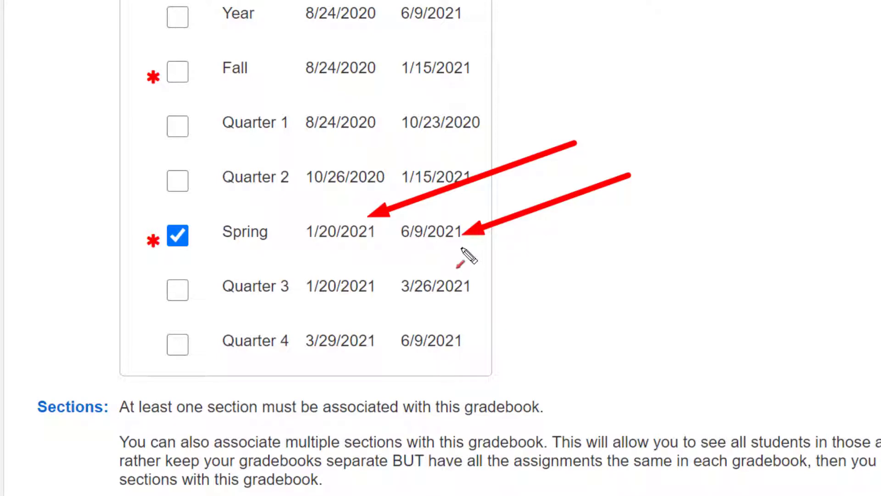
key("Escape")
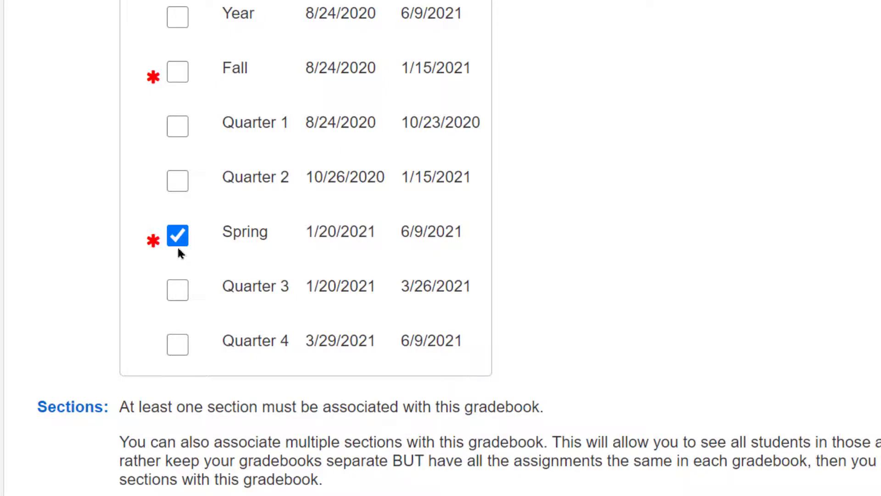
Step: Associate the copied gradebook with the period 1 Soc Stud 6 B section 1316
scroll(252, 288, "down", 3)
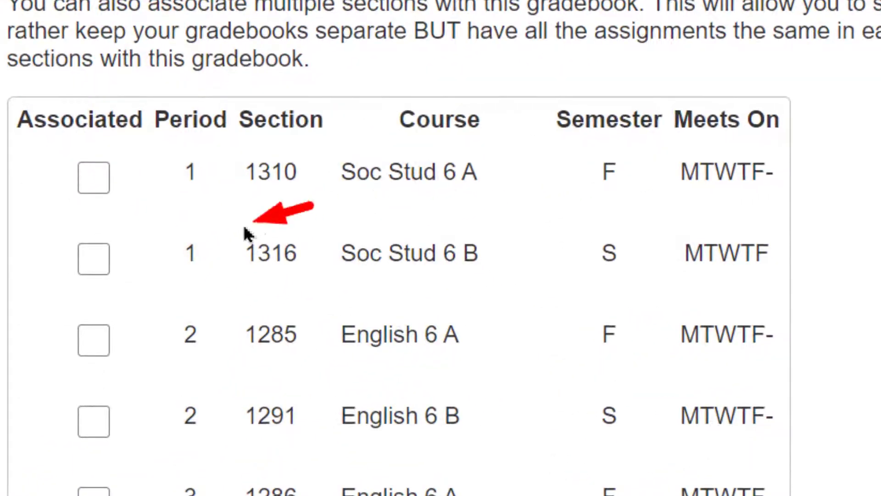
left_click_drag(244, 227, 202, 236)
mouse_move(499, 186)
left_mouse_down()
mouse_move(482, 205)
mouse_move(426, 233)
left_mouse_up()
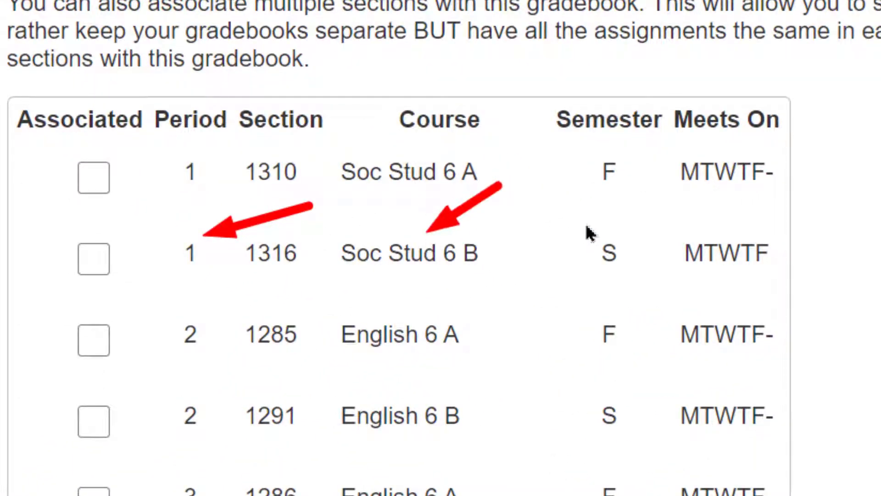
left_click_drag(706, 198, 629, 253)
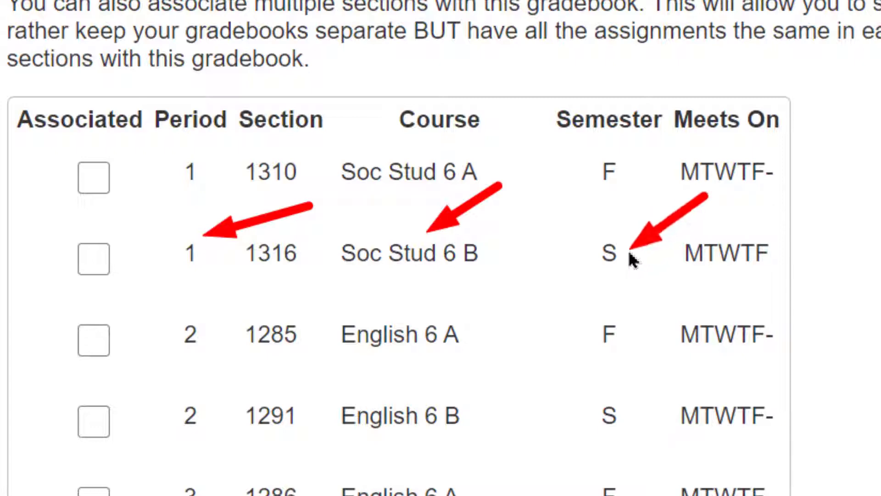
left_click(105, 268)
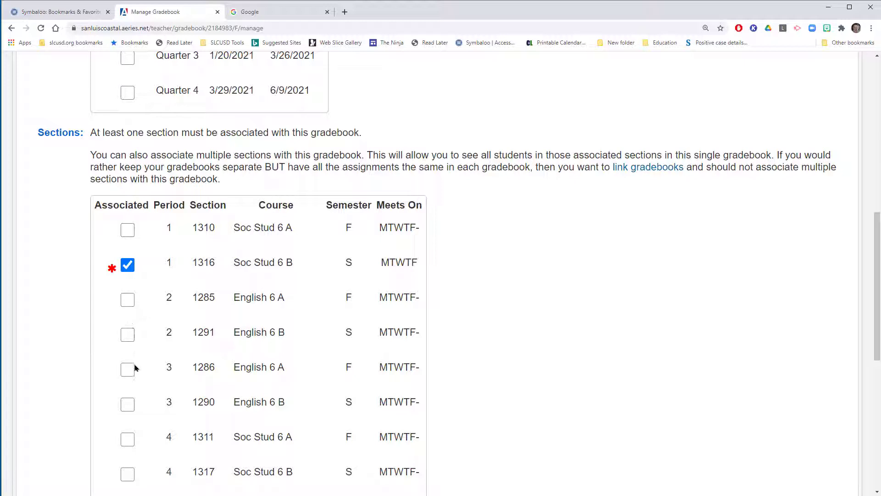
Step: Rename the copied gradebook as Soc Stud 6 B, keeping period 1, and save its configuration
scroll(173, 350, "down", 1)
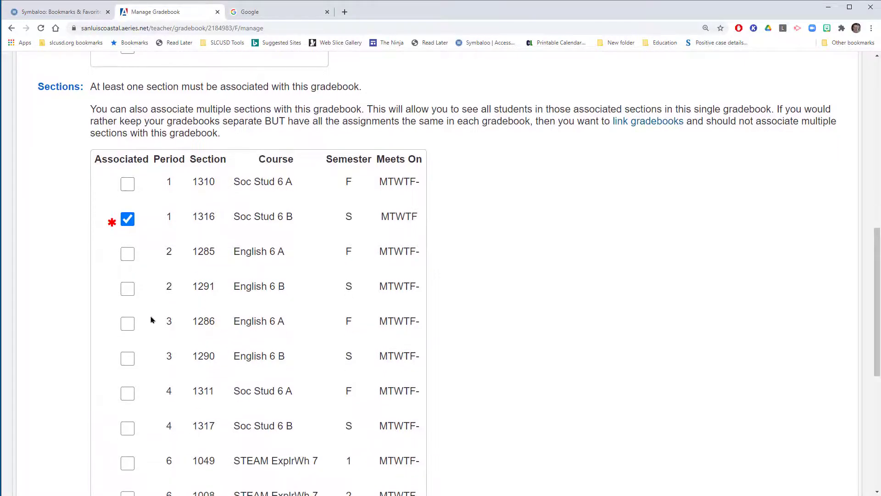
scroll(178, 299, "up", 1)
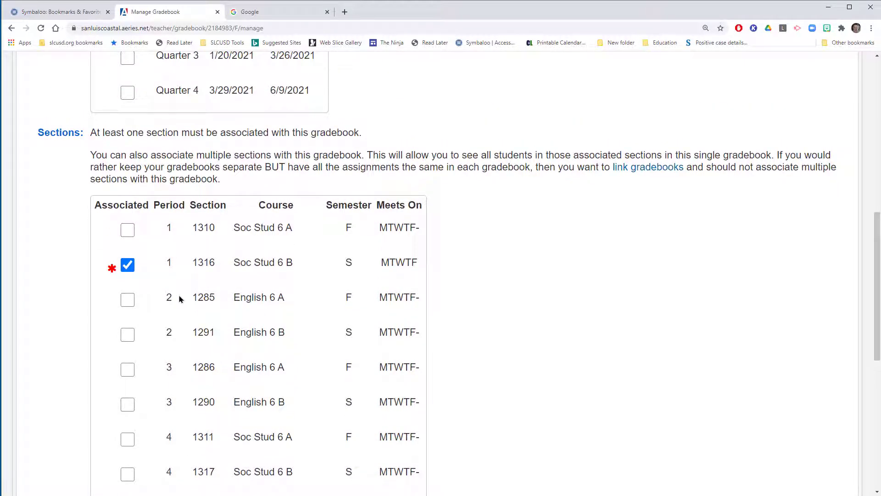
scroll(179, 299, "down", 1)
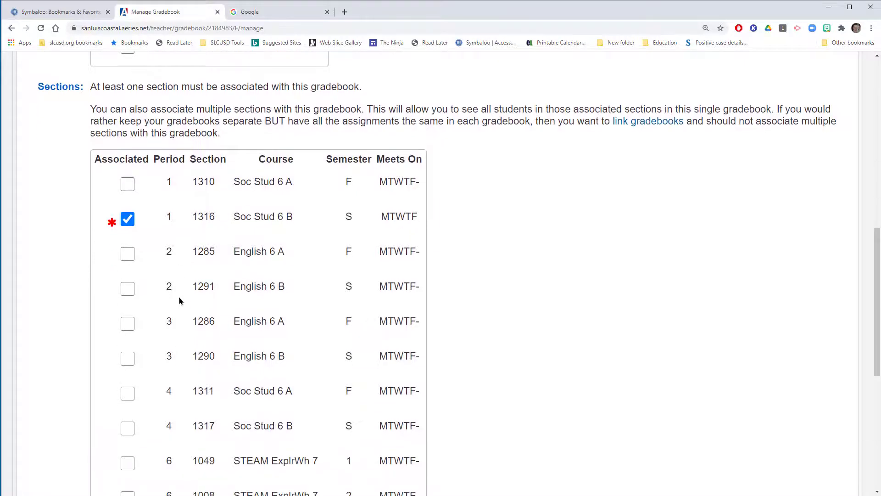
scroll(179, 301, "up", 2)
scroll(179, 300, "down", 8)
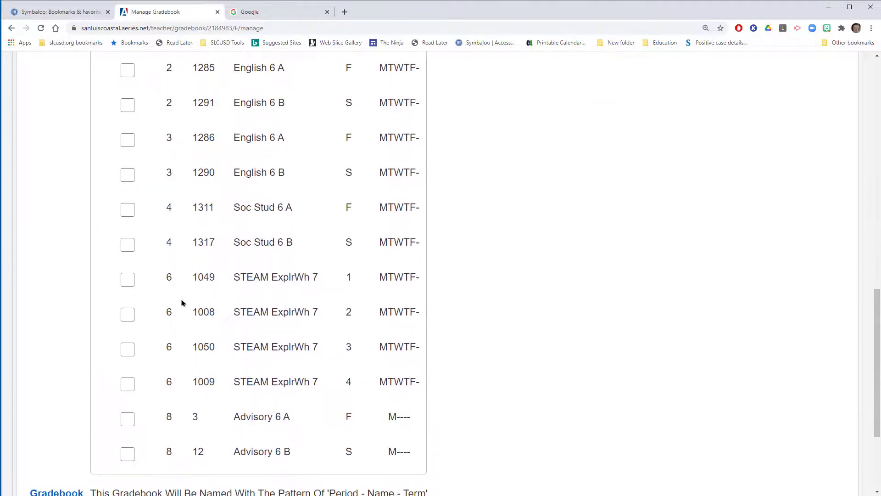
scroll(182, 303, "down", 2)
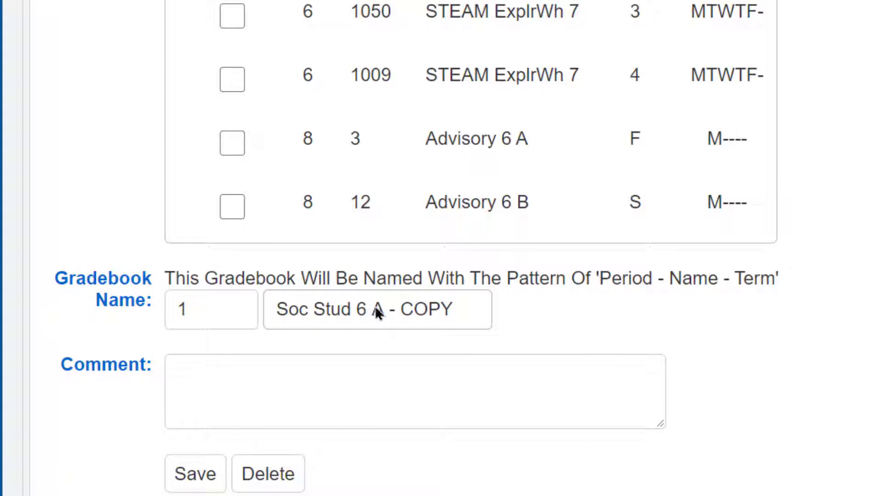
left_click_drag(372, 309, 461, 308)
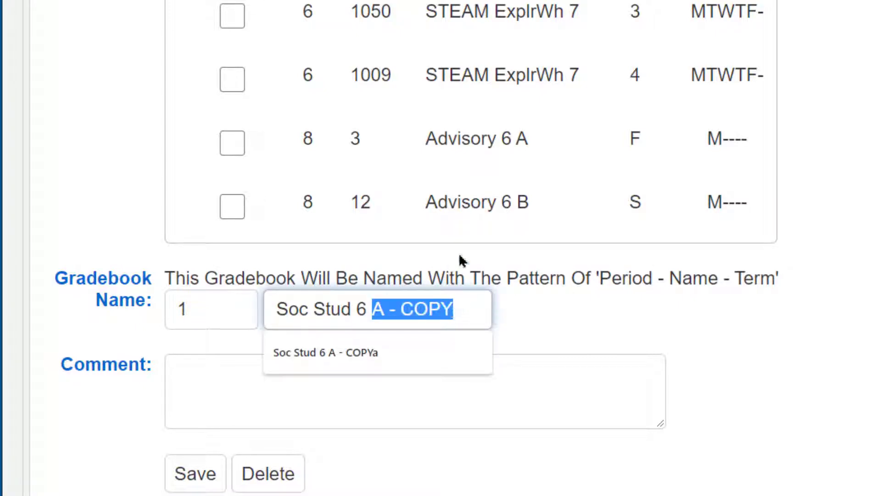
type("B")
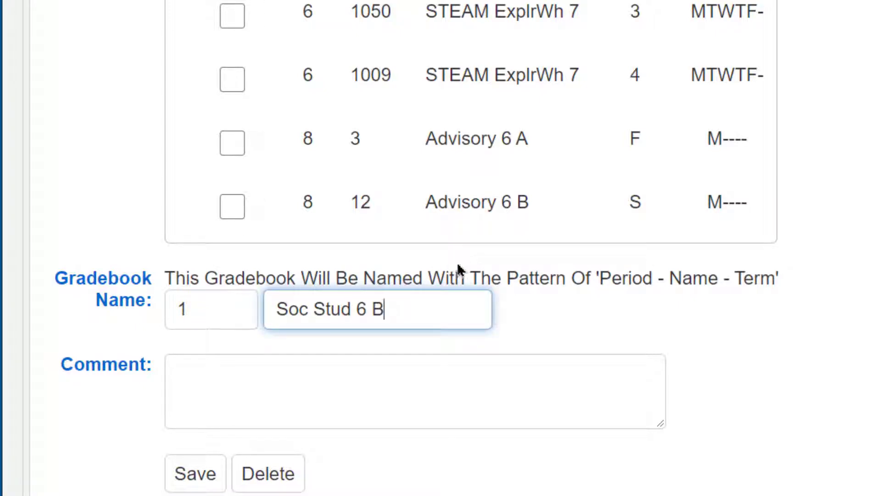
left_click(206, 485)
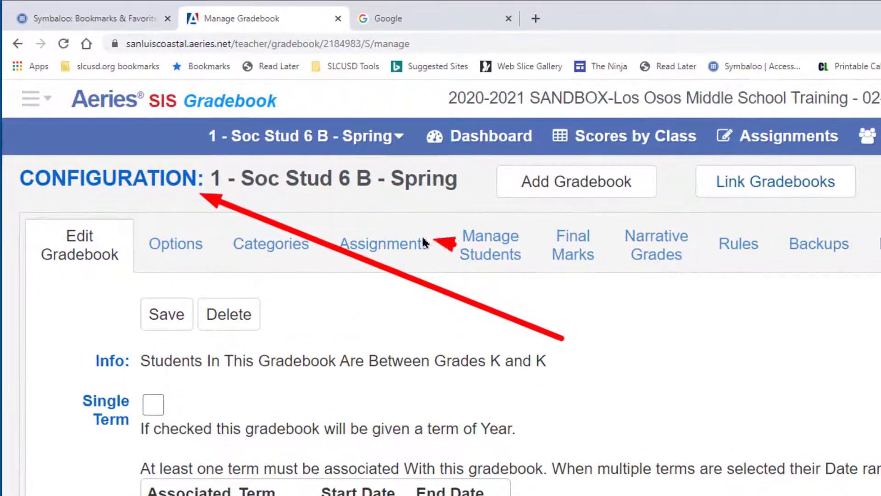
Step: Check the saved gradebook's period, name and term in its title, and examine its copied categories and colors
left_click_drag(422, 238, 361, 192)
mouse_move(524, 218)
left_mouse_down()
mouse_move(467, 211)
mouse_move(445, 191)
left_mouse_up()
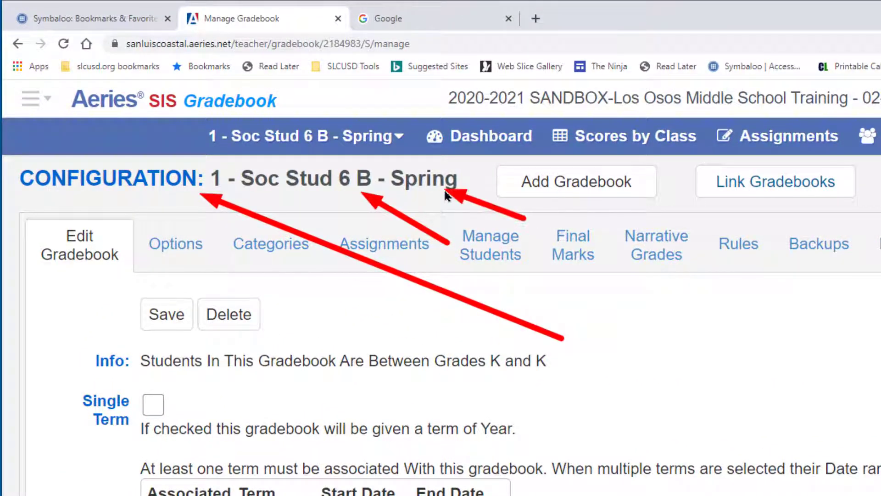
key("Escape")
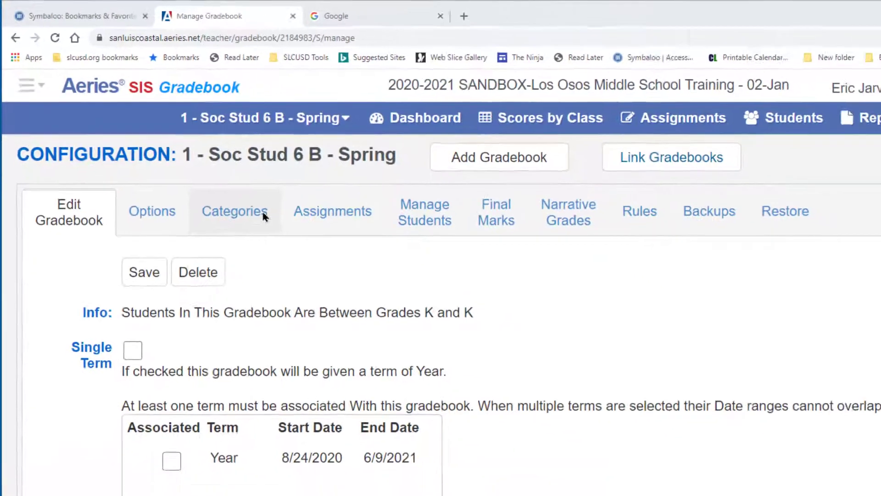
left_click(264, 216)
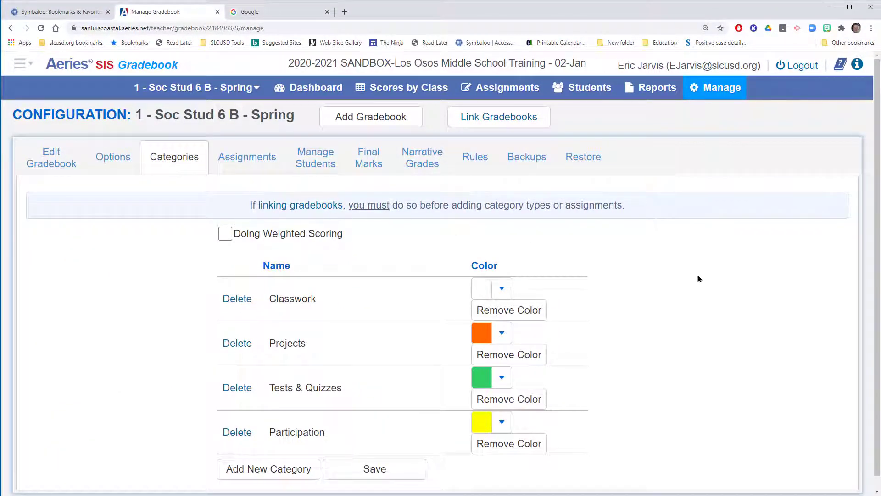
left_click_drag(686, 277, 534, 372)
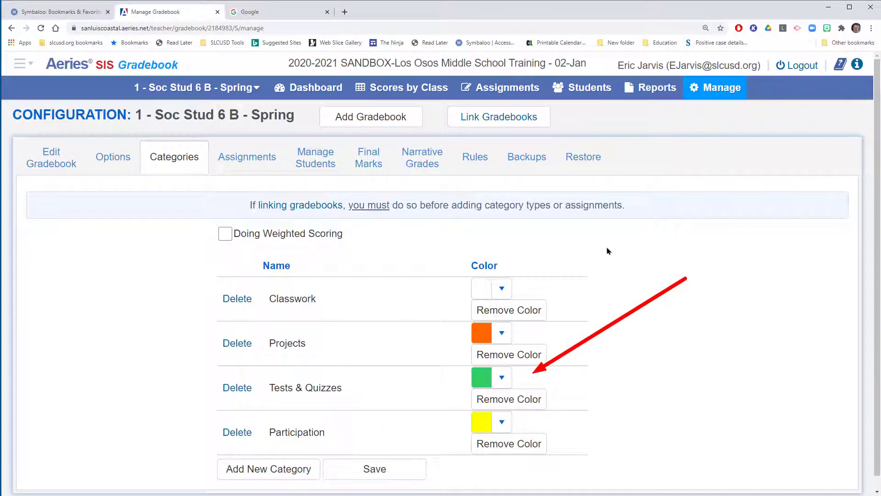
key("Escape")
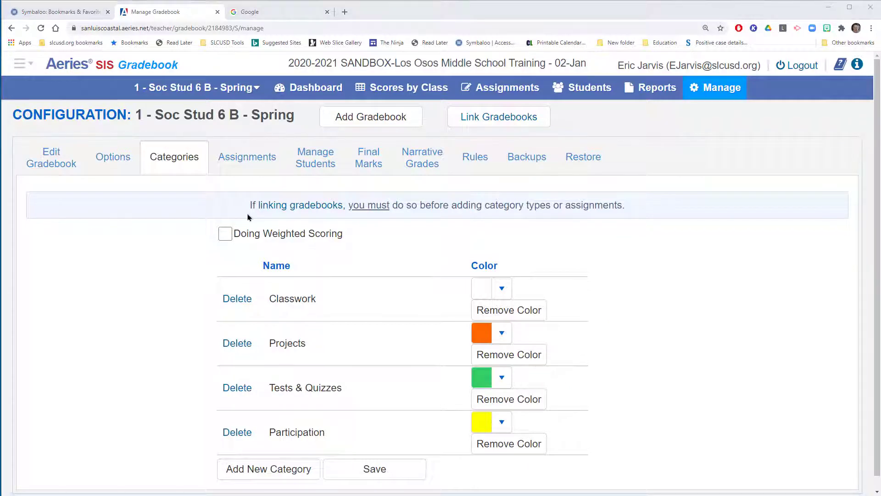
Step: Examine the Soc Stud 6 B gradebook's options, including the assignment sort order, and its student list
left_click(129, 166)
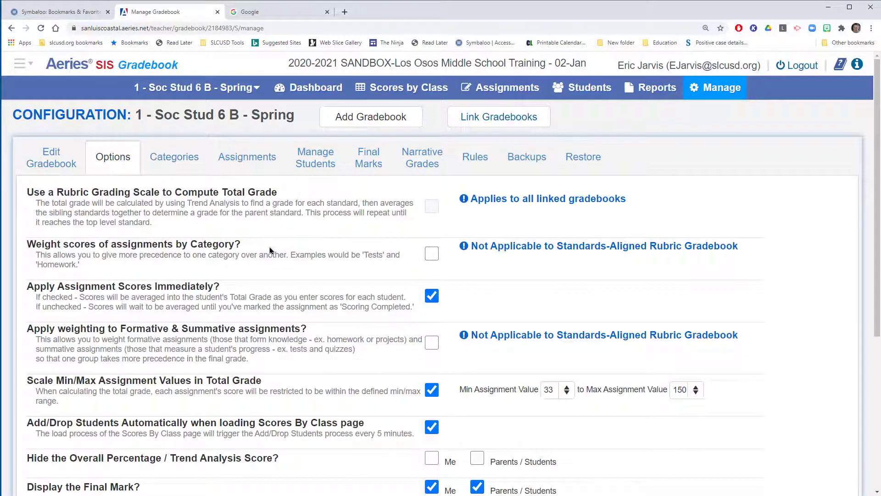
left_click_drag(307, 268, 141, 369)
scroll(297, 311, "down", 5)
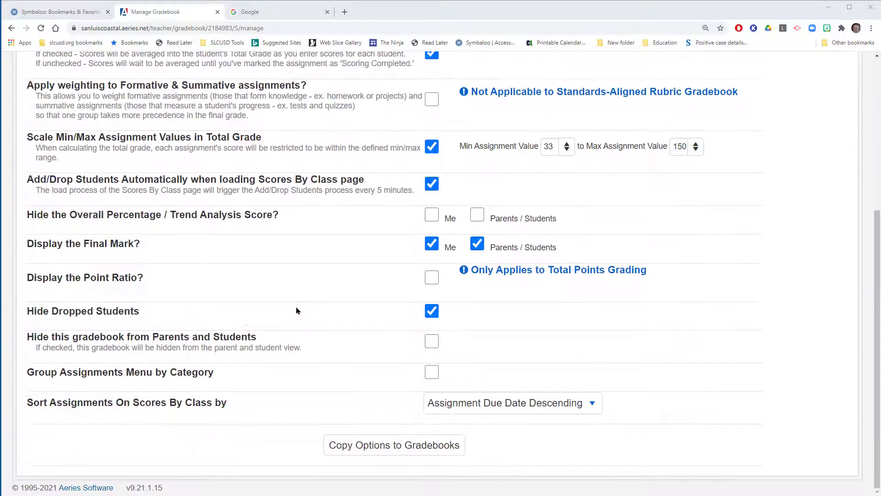
mouse_move(642, 300)
left_mouse_down()
mouse_move(620, 308)
mouse_move(523, 393)
left_mouse_up()
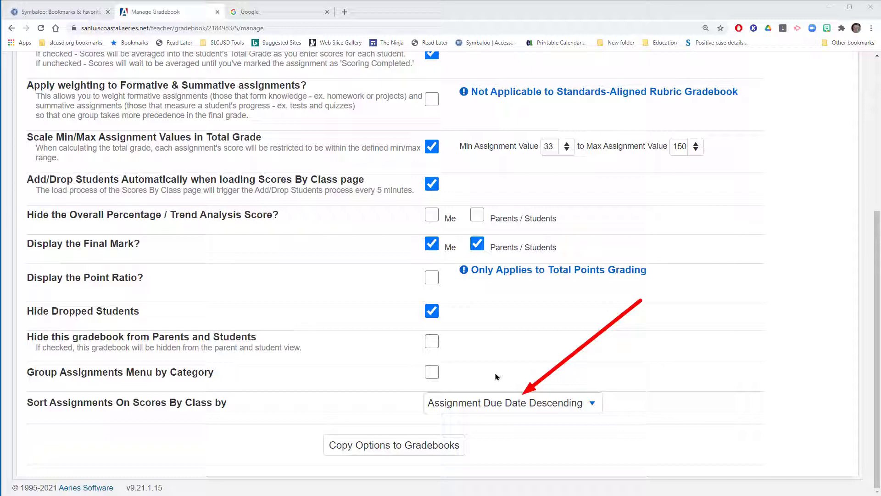
scroll(495, 376, "up", 5)
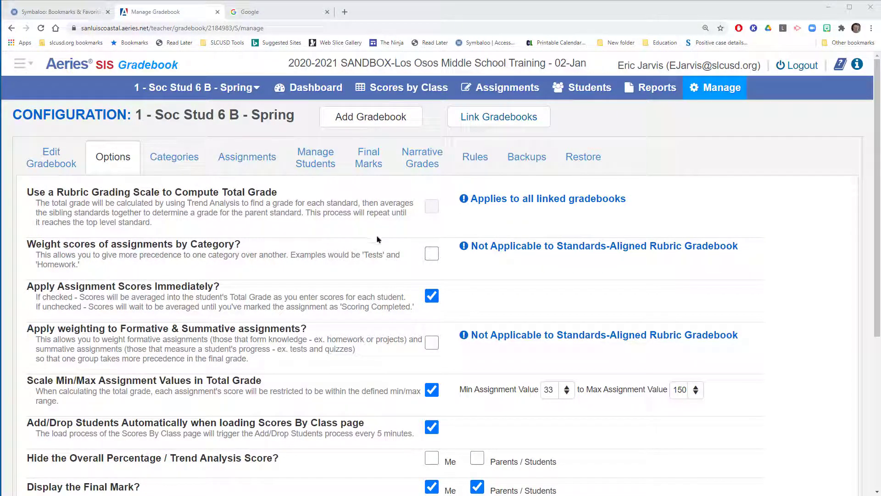
left_click_drag(377, 239, 320, 173)
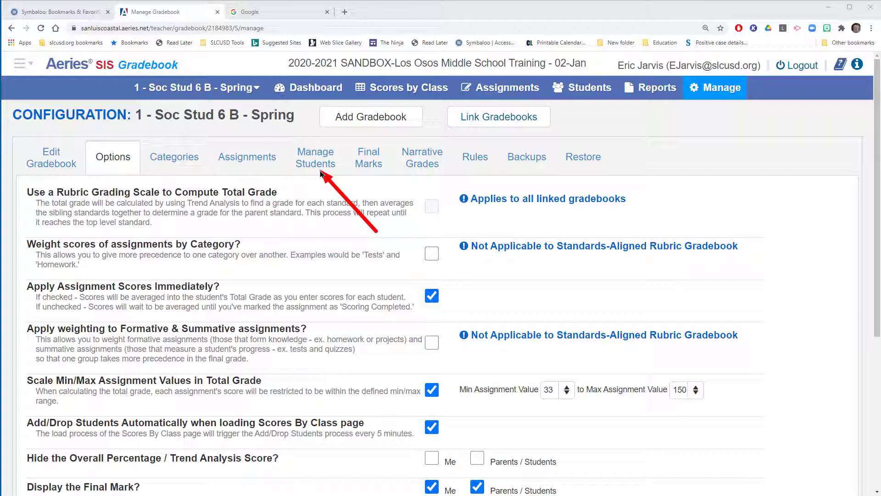
left_click(325, 171)
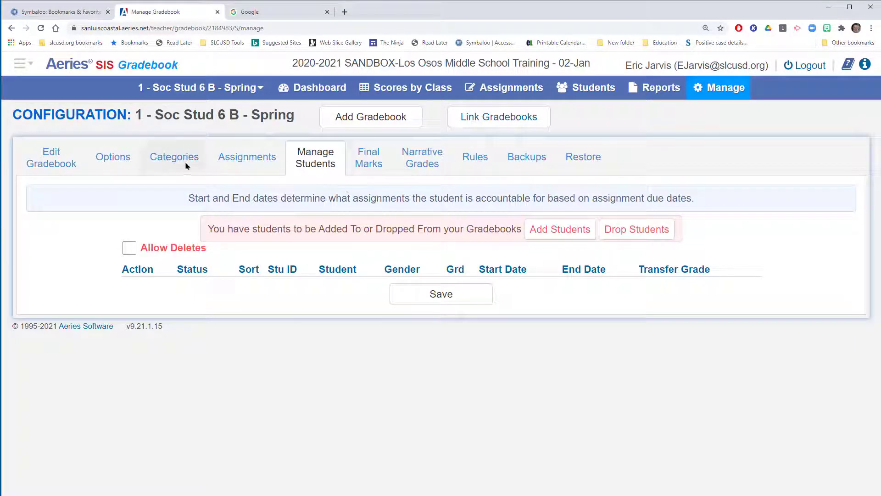
left_click(113, 157)
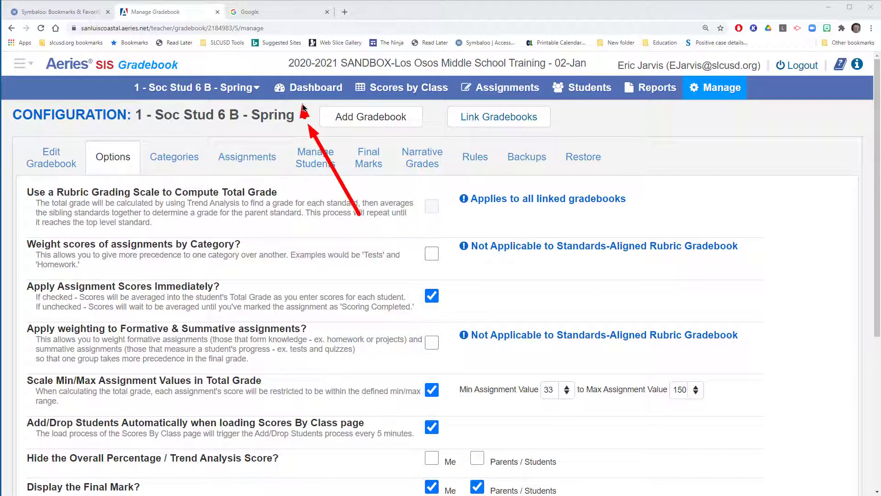
Step: Return to the gradebook dashboard and expand the Future Terms group to check for the spring gradebook
left_click(298, 89)
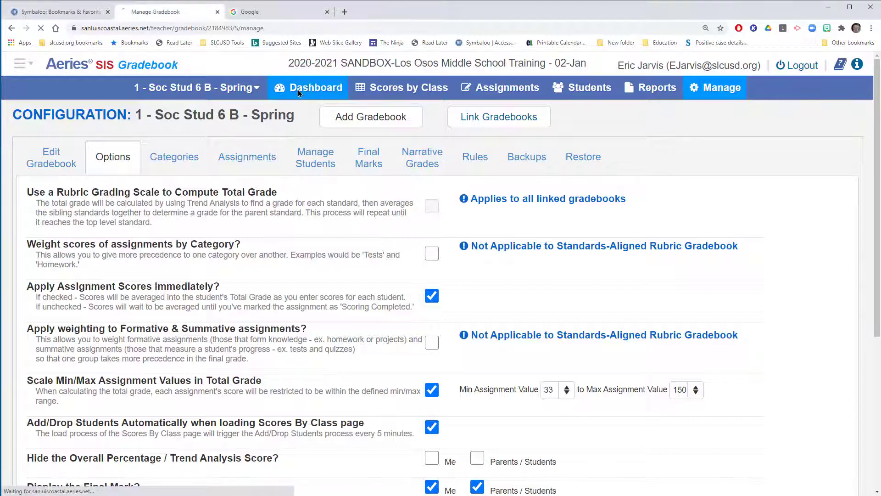
left_click(154, 379)
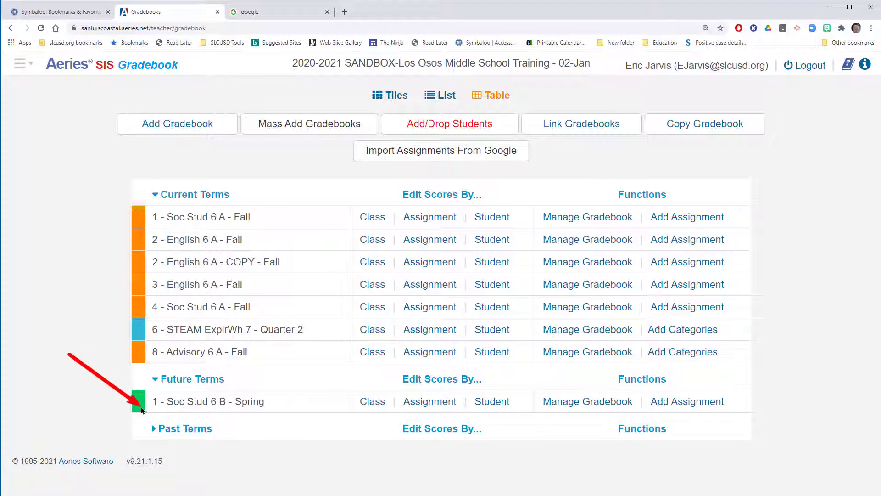
Step: Start another gradebook copy with 2 - English 6 A - Fall as the source gradebook
left_click(718, 133)
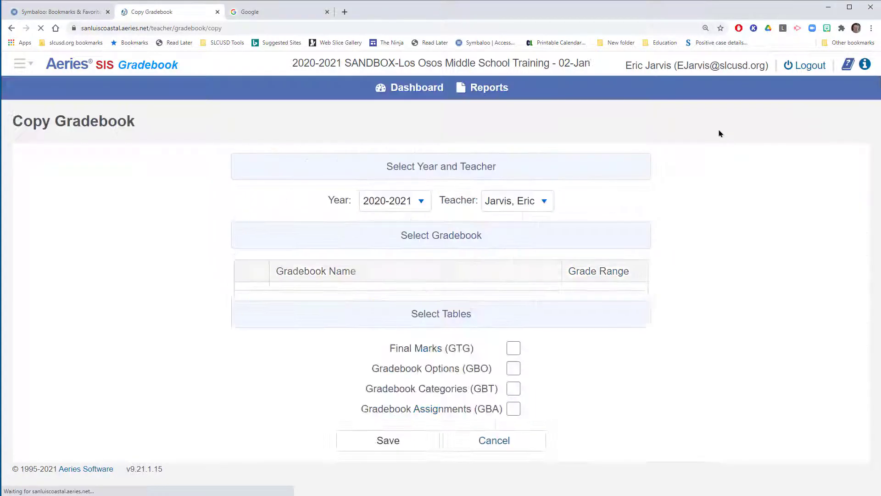
scroll(391, 234, "down", 3)
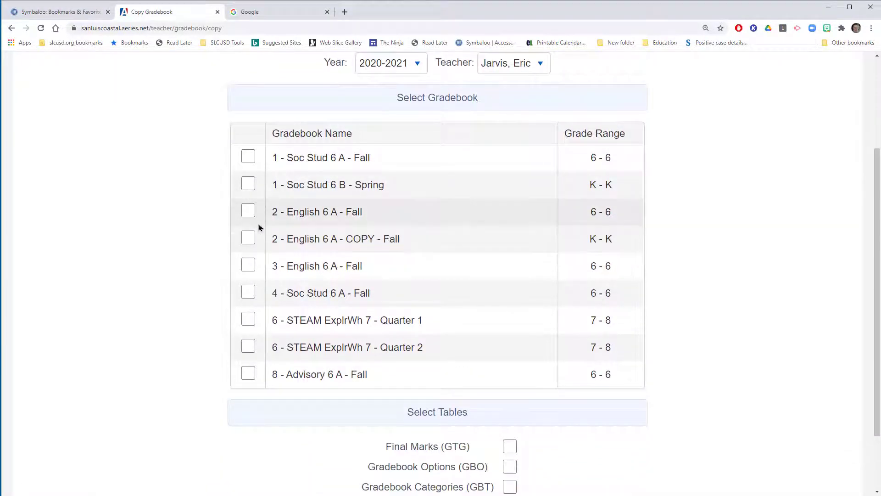
left_click(247, 216)
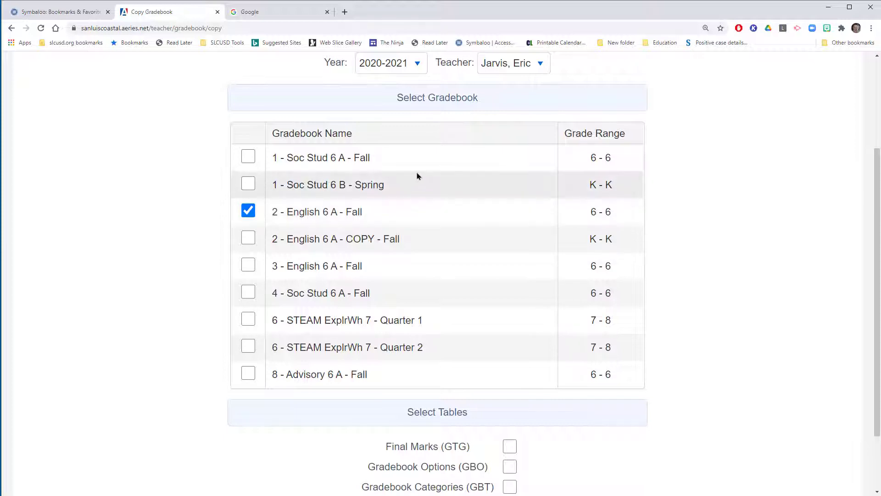
left_click_drag(417, 173, 323, 212)
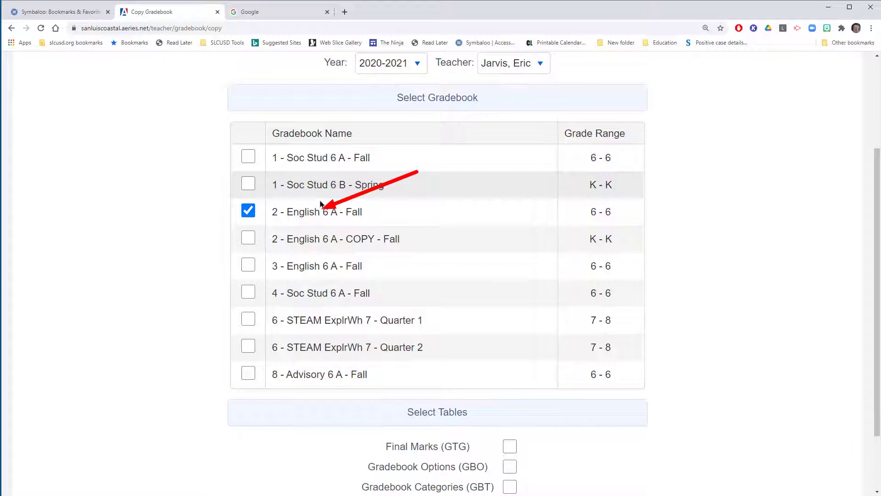
key("Escape")
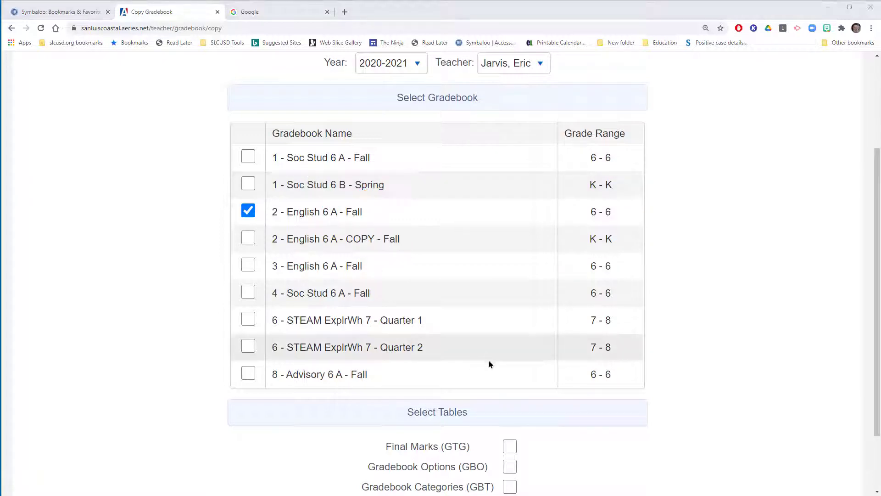
Step: Include the Final Marks, Gradebook Options and Gradebook Categories tables for the English 6 A copy, leaving out Gradebook Assignments, and save it
left_click(510, 449)
left_click(510, 448)
left_click(511, 467)
scroll(569, 434, "down", 2)
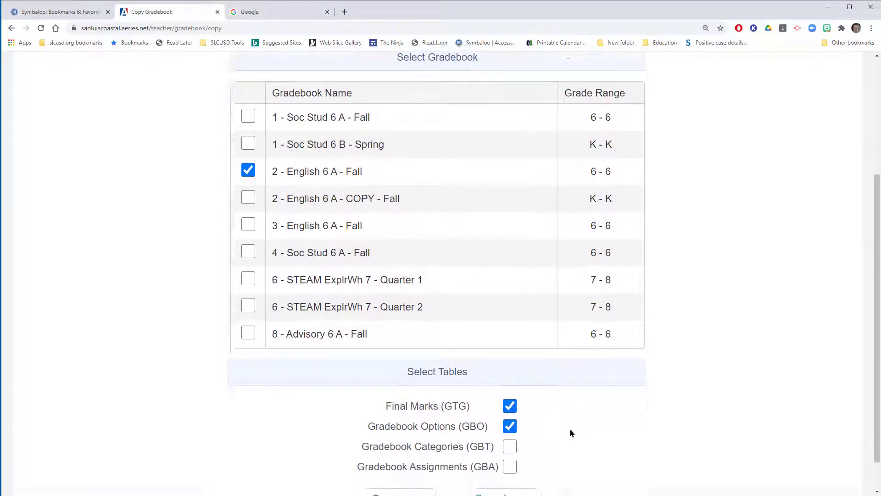
left_click(510, 407)
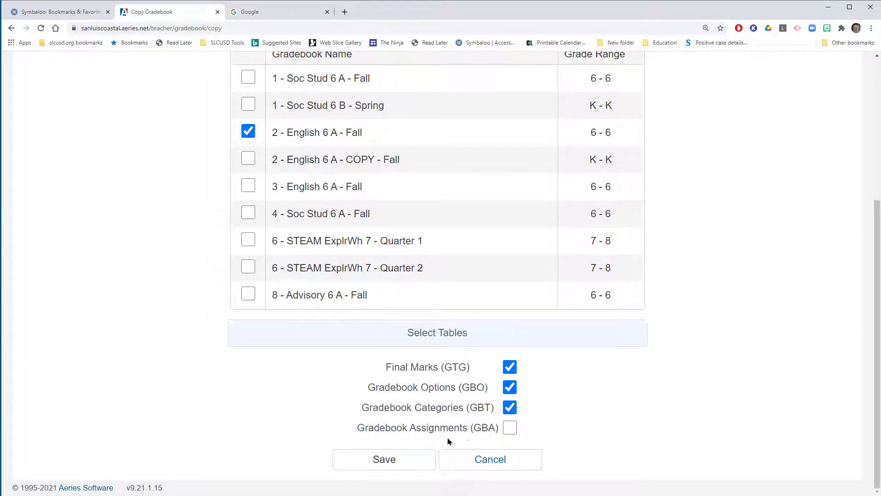
left_click(383, 461)
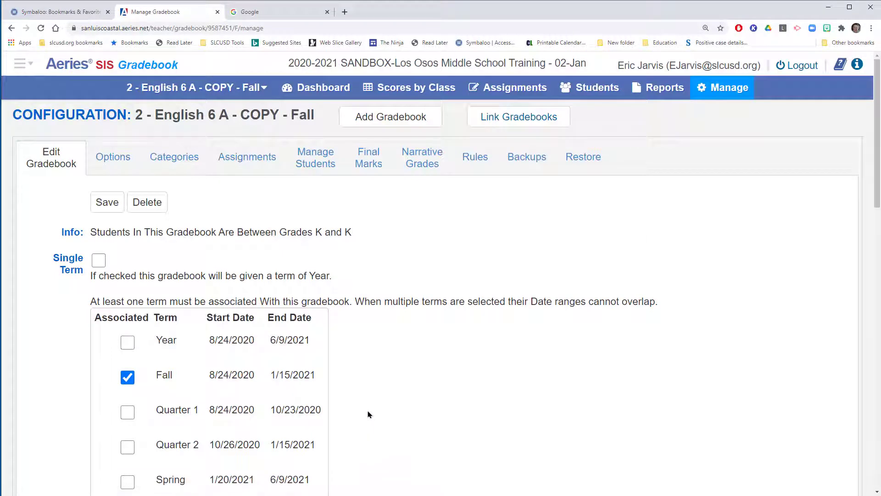
Step: Remove the Fall term from the copied English 6 A gradebook and associate it with Spring instead
scroll(342, 394, "down", 2)
scroll(341, 392, "up", 2)
scroll(341, 393, "down", 1)
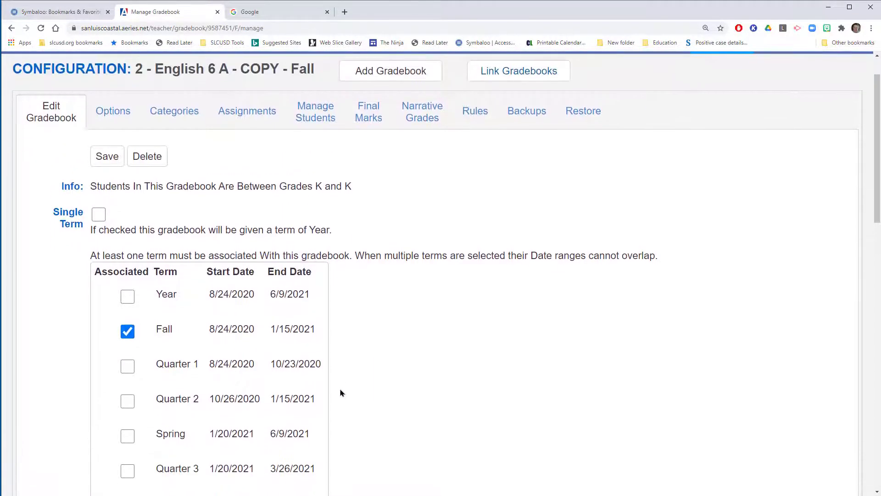
scroll(341, 393, "up", 1)
left_click_drag(349, 222, 216, 123)
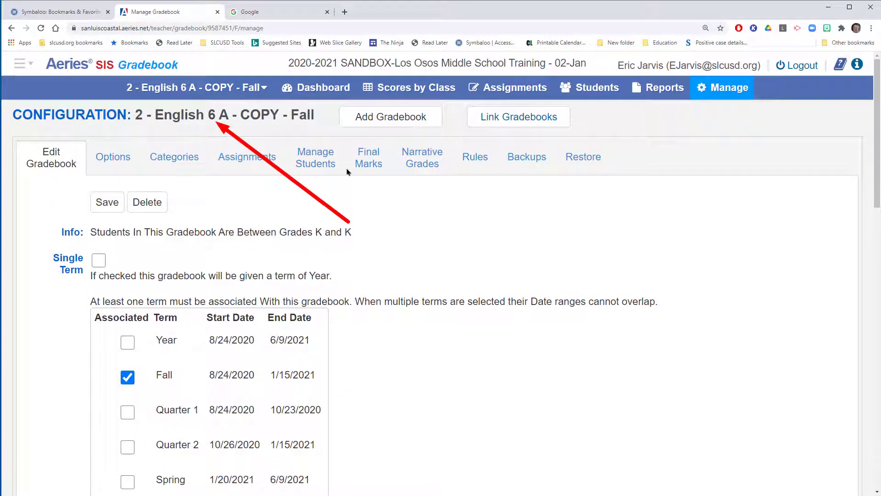
left_click_drag(348, 168, 323, 134)
key("Escape")
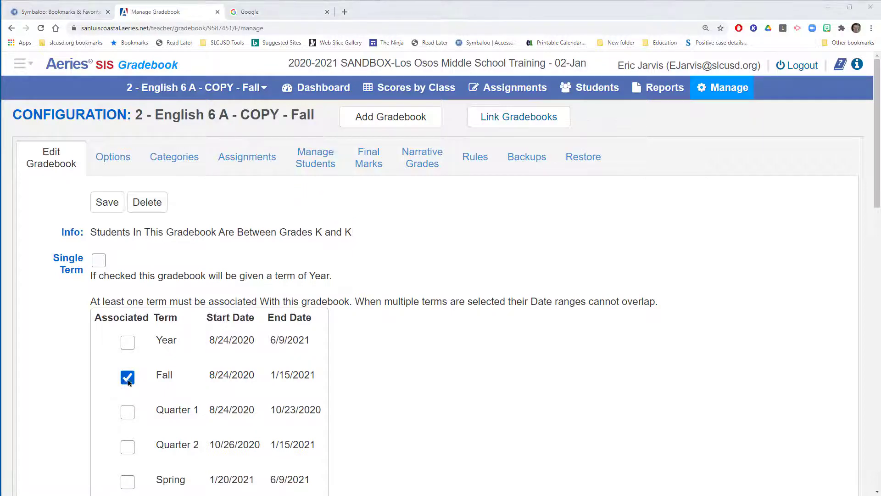
left_click(128, 377)
left_click(485, 98)
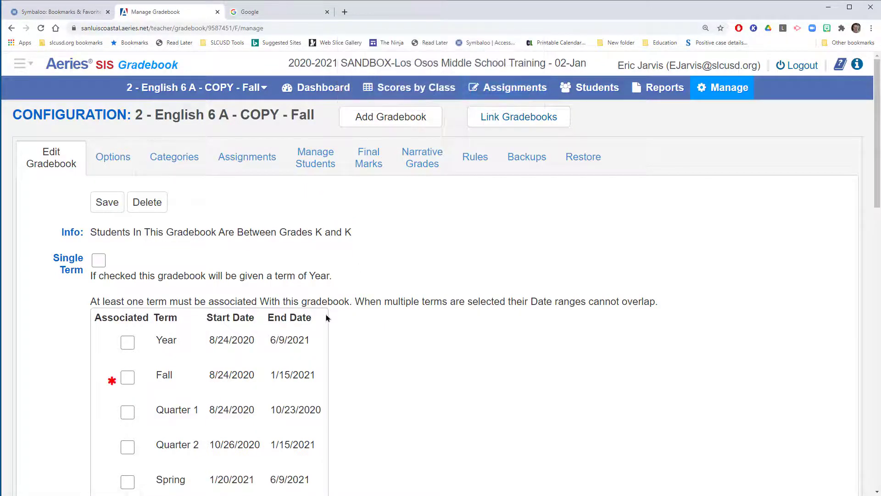
scroll(327, 334, "down", 3)
left_click(129, 345)
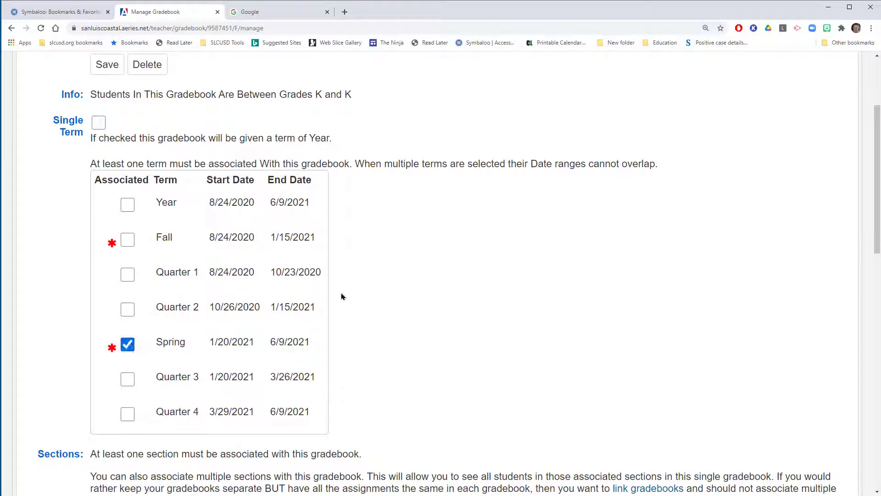
Step: Associate the copied English 6 A gradebook with the period 2 English 6 B section 1291 for semester S
mouse_move(363, 279)
left_mouse_down()
mouse_move(306, 322)
mouse_move(229, 343)
left_mouse_up()
left_click_drag(324, 322, 308, 337)
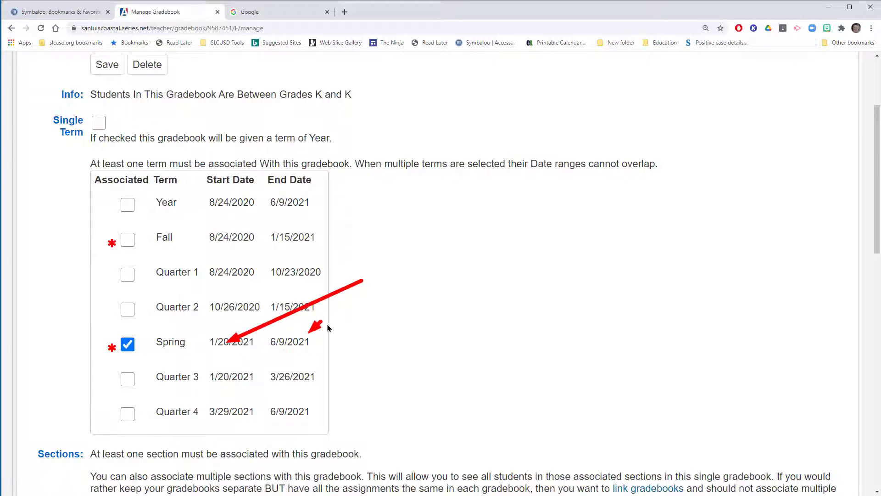
key("Escape")
scroll(331, 326, "down", 5)
scroll(330, 327, "down", 3)
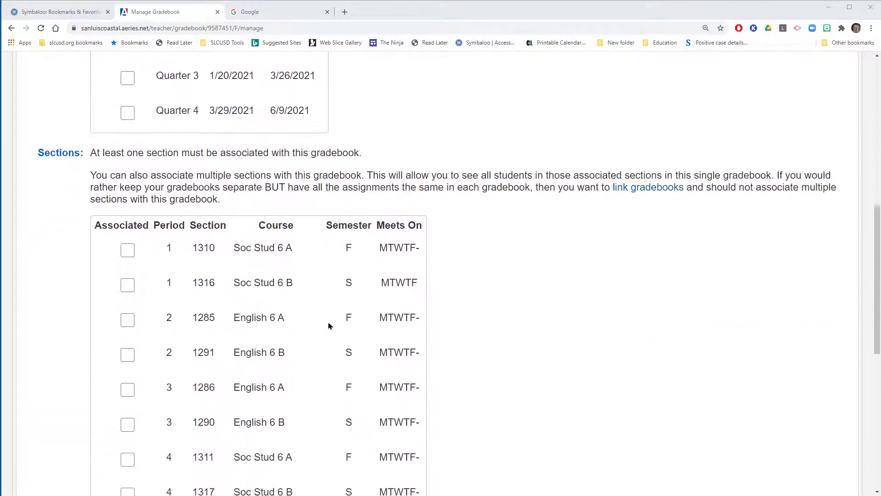
left_click_drag(423, 236, 355, 284)
left_click_drag(239, 247, 206, 272)
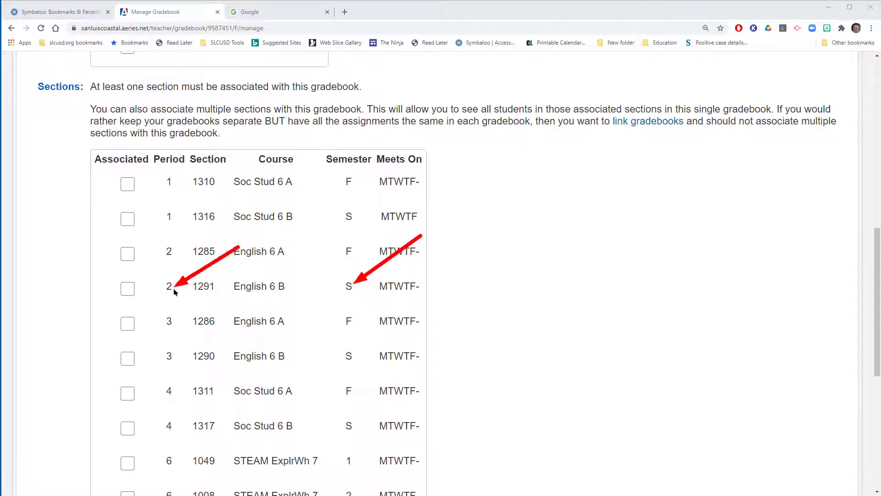
key("Escape")
left_click(129, 288)
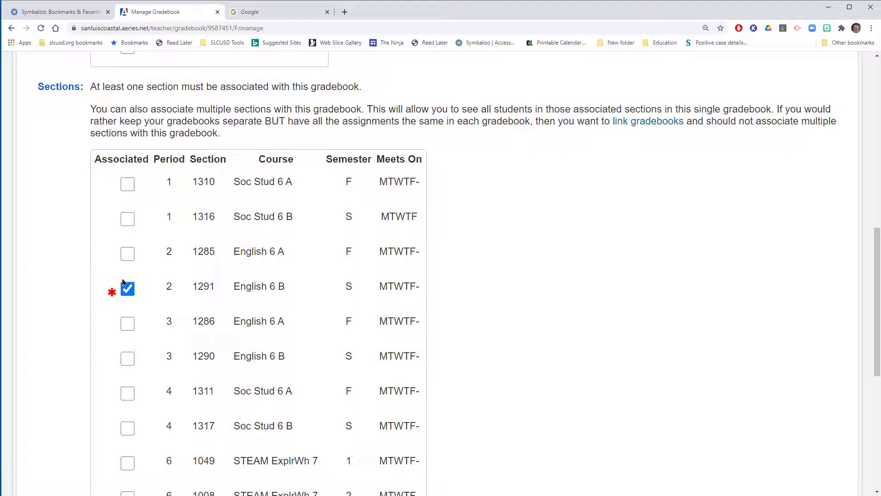
Step: Rename the period 2 gradebook copy to English 6 B and save its configuration
scroll(148, 276, "down", 4)
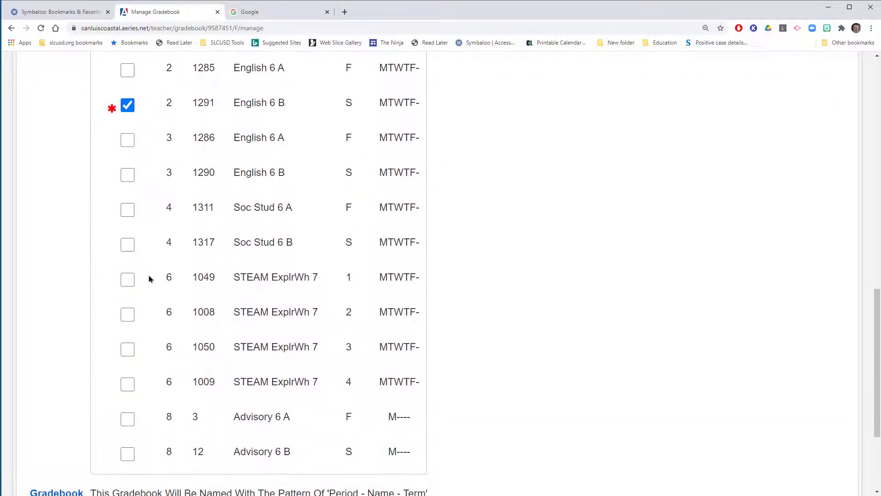
scroll(148, 279, "up", 10)
scroll(153, 278, "down", 4)
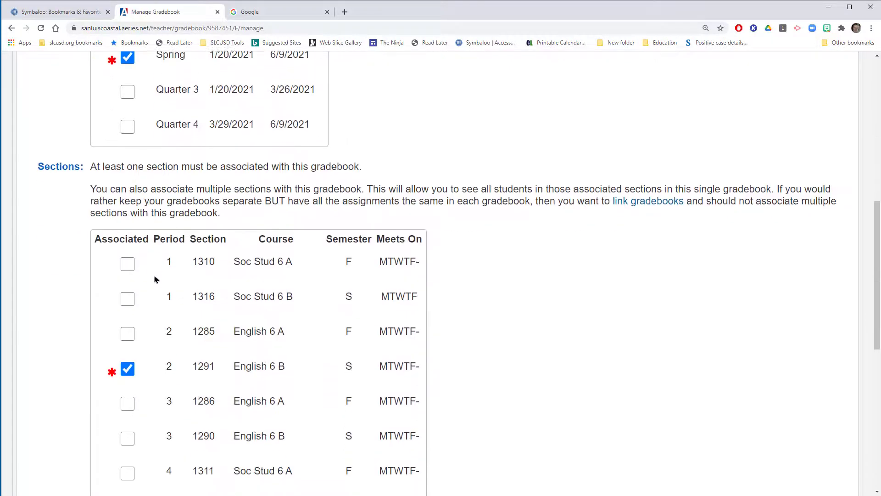
scroll(155, 279, "down", 9)
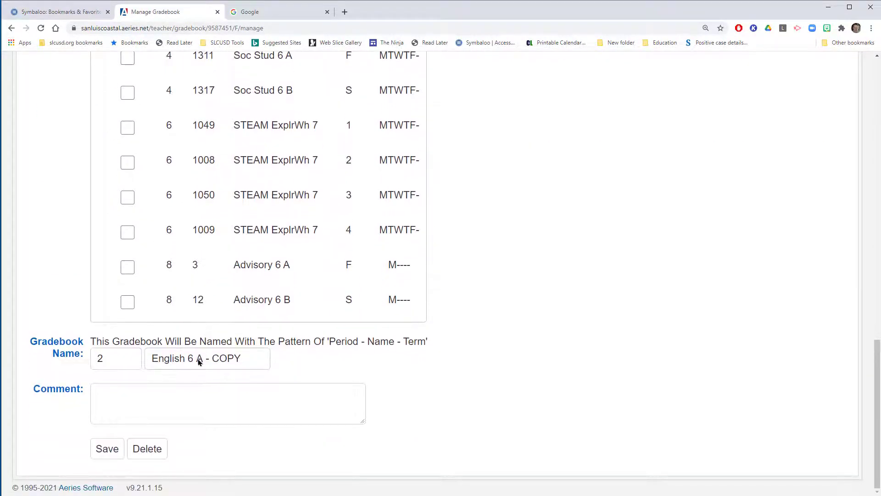
left_click_drag(197, 362, 273, 364)
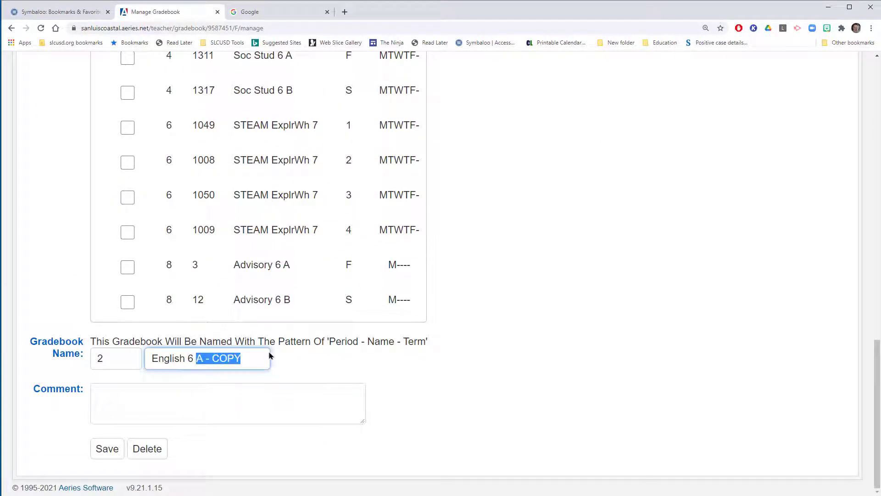
type("B")
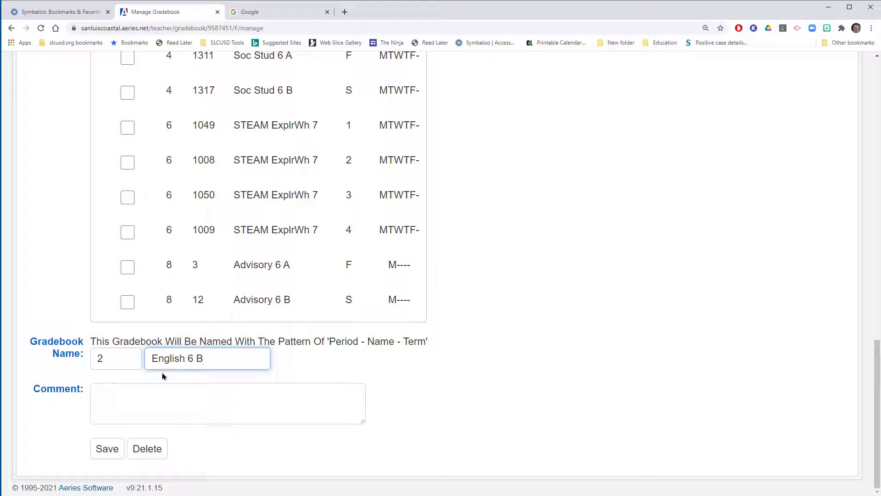
left_click(118, 451)
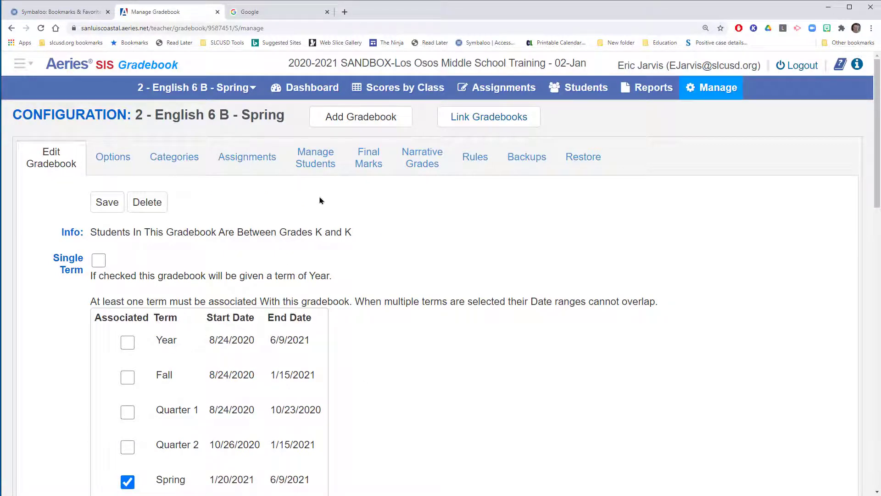
Step: Return to the gradebook dashboard and check the Future Terms group for the period 2 English 6 B spring gradebook
left_click_drag(429, 239, 318, 94)
key("Escape")
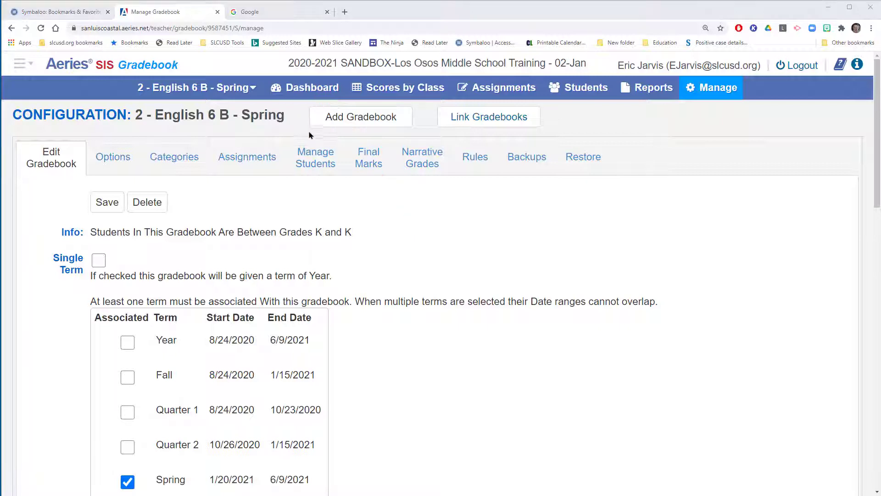
left_click_drag(324, 189, 263, 131)
left_click_drag(228, 164, 193, 121)
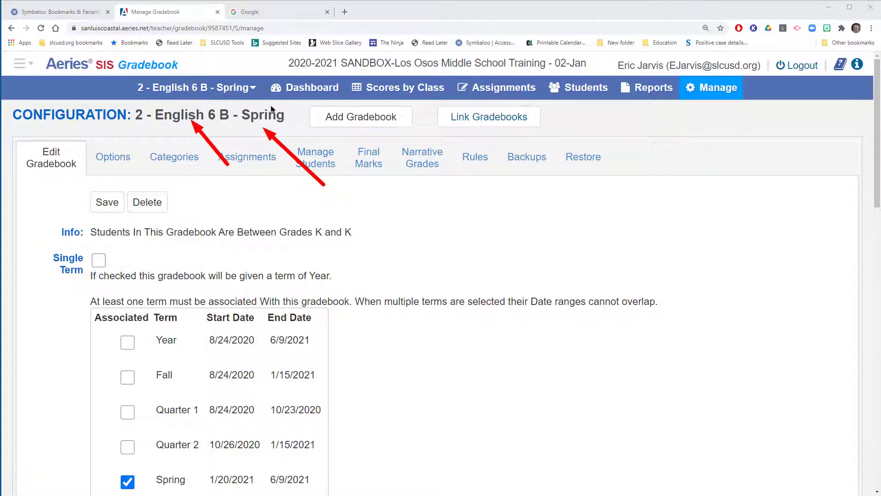
left_click(308, 87)
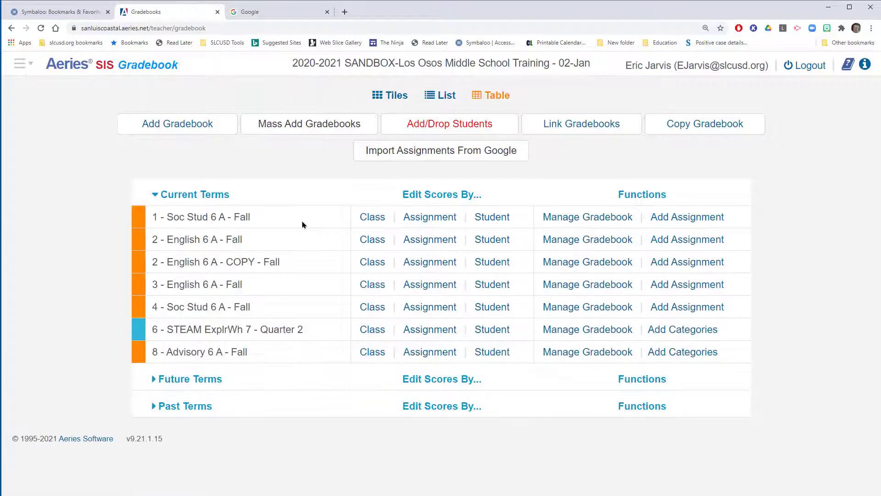
left_click(147, 379)
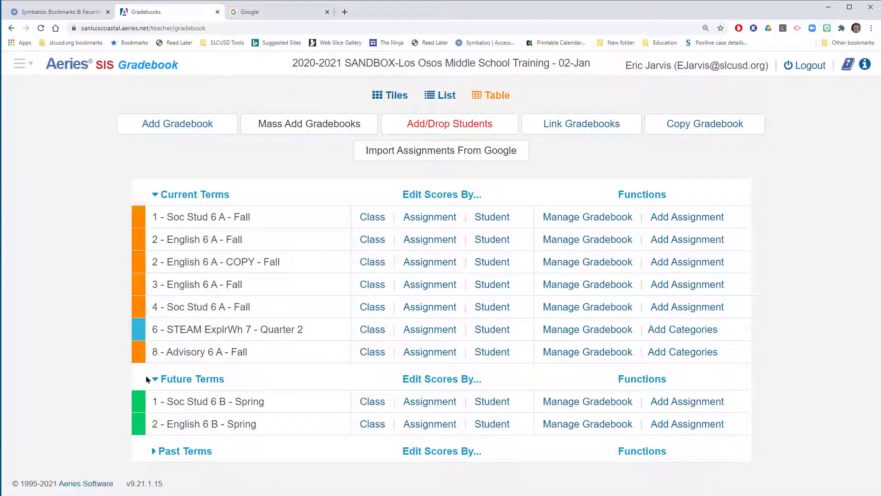
left_click(148, 379)
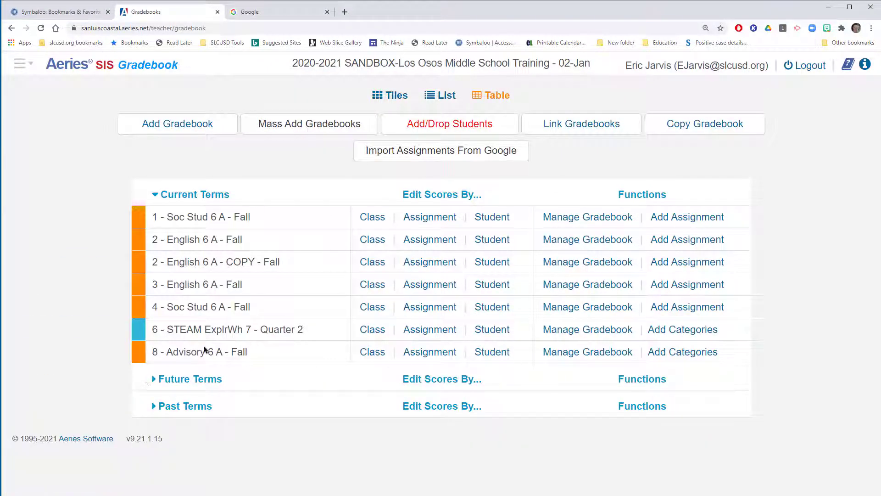
Step: Copy the 3 - English 6 A - Fall gradebook with Final Marks, Gradebook Options and Gradebook Categories, leaving out Gradebook Assignments
left_click(704, 125)
scroll(461, 263, "down", 2)
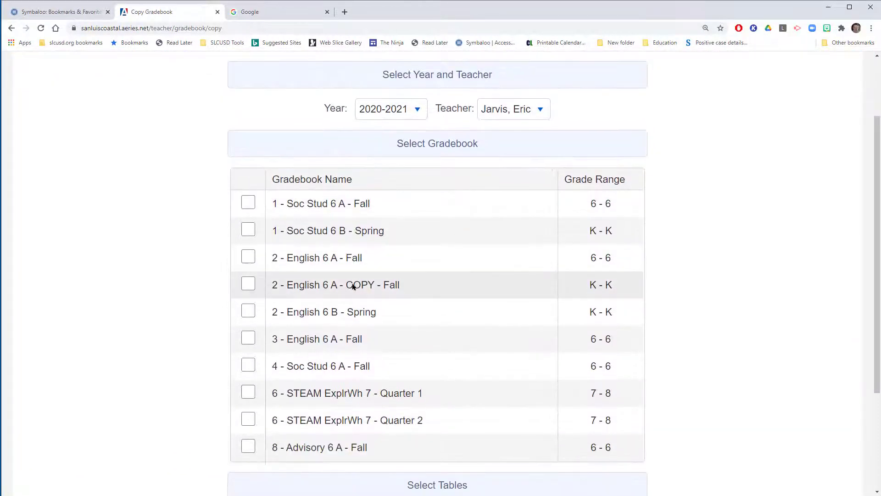
left_click(253, 342)
scroll(622, 321, "down", 2)
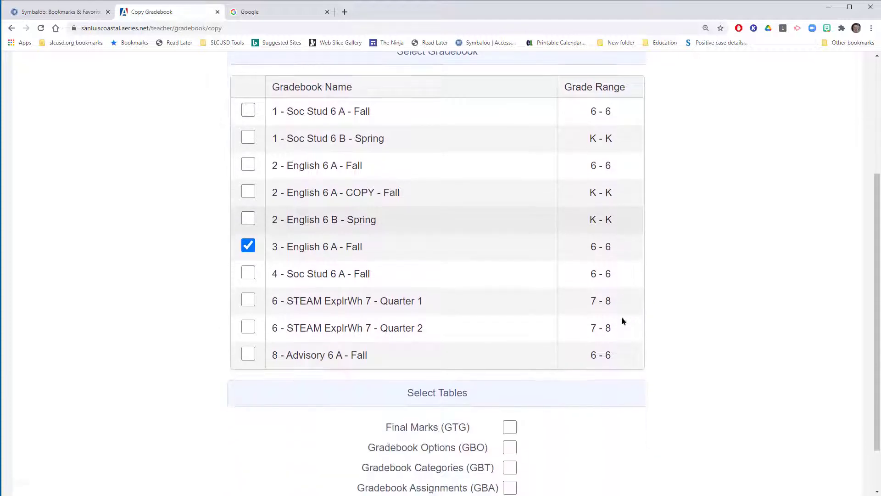
scroll(623, 321, "down", 1)
left_click(510, 386)
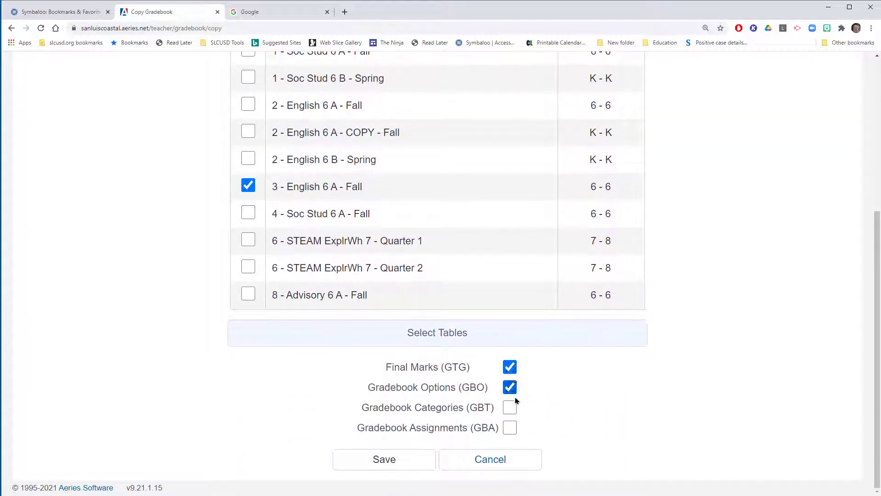
left_click(510, 407)
left_click(413, 461)
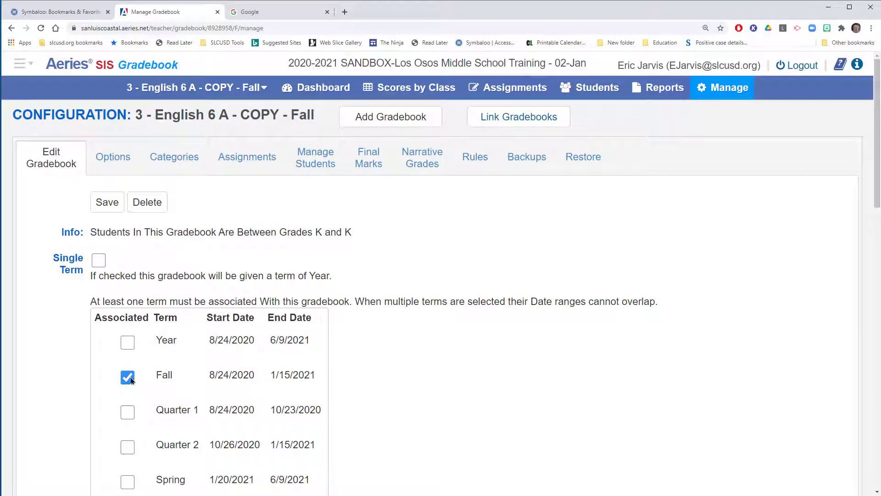
Step: Remove the Fall term from the period 3 English 6 A copy and associate it with Spring instead
left_click(128, 377)
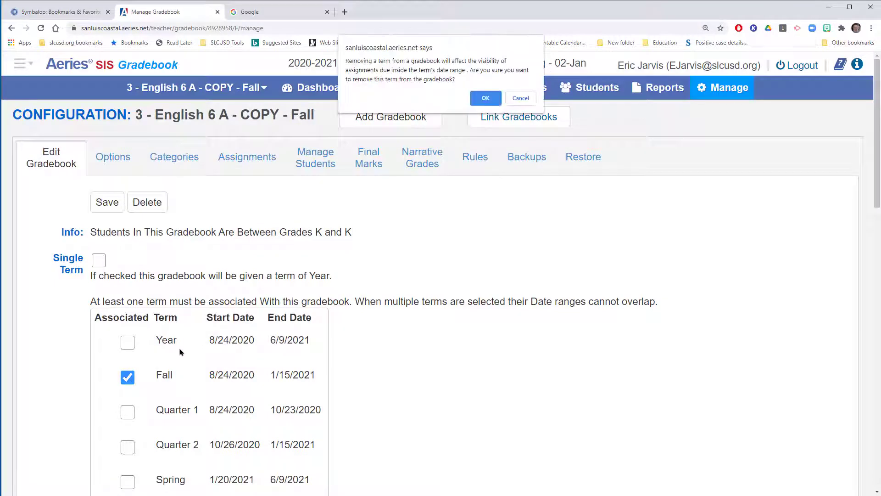
left_click(485, 98)
scroll(146, 253, "down", 5)
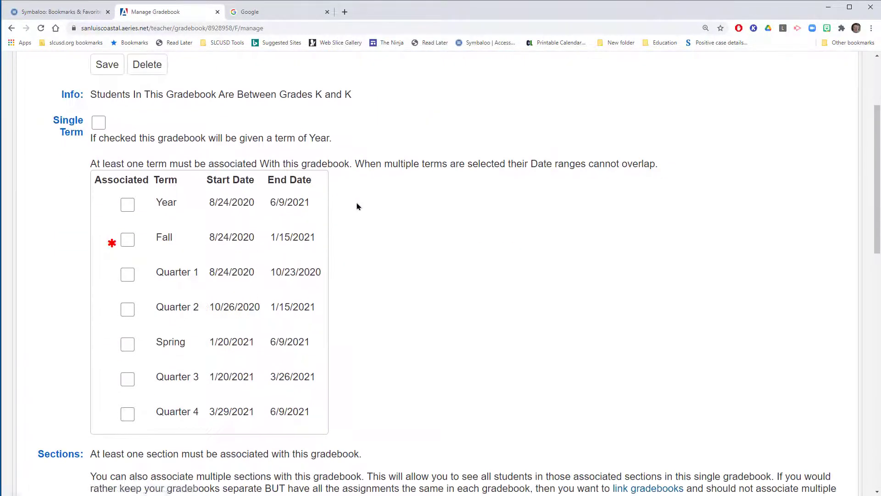
left_click(128, 253)
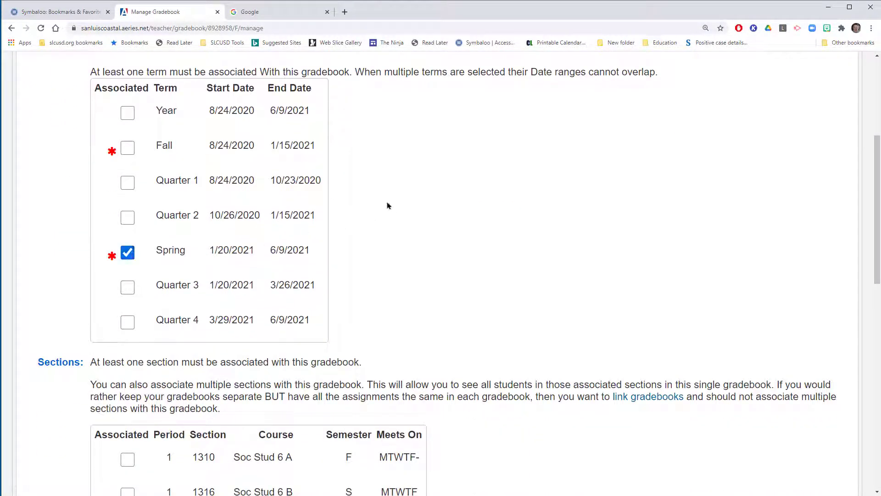
left_click_drag(388, 202, 284, 253)
left_click_drag(354, 248, 309, 281)
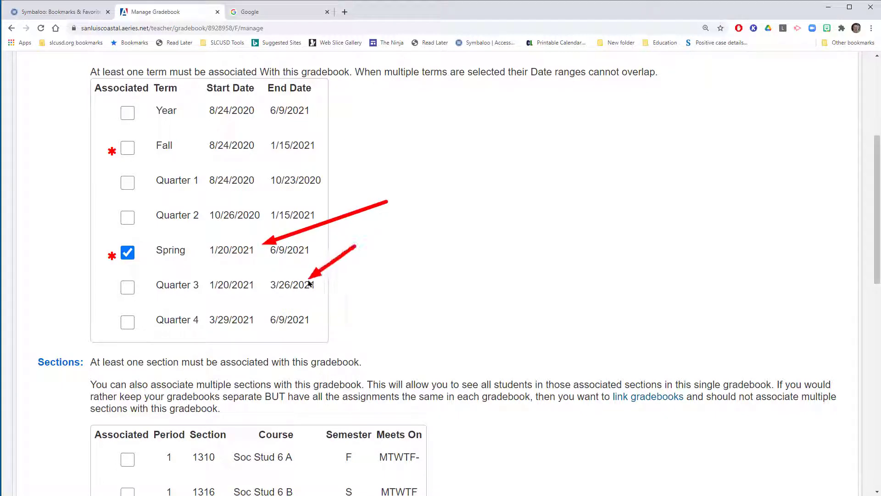
key("Escape")
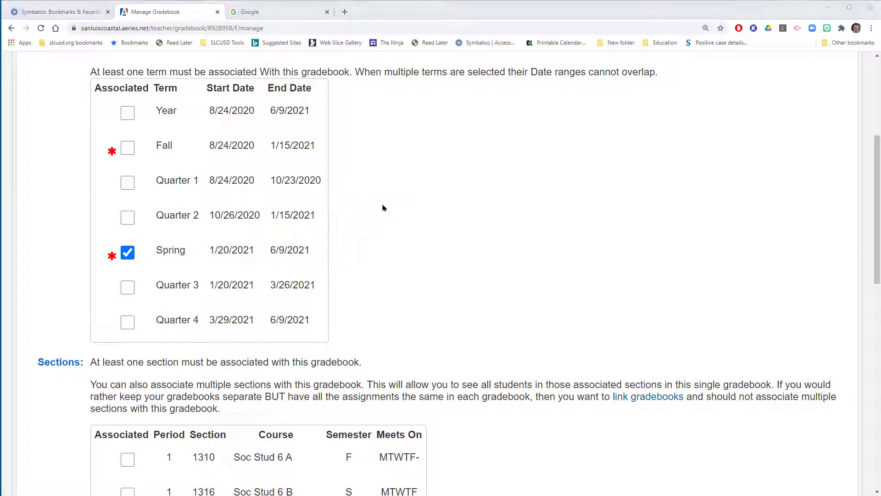
left_click_drag(378, 203, 304, 243)
Step: Associate the period 3 gradebook copy with the period 3 English 6 B section 1290 for semester S
scroll(352, 229, "down", 7)
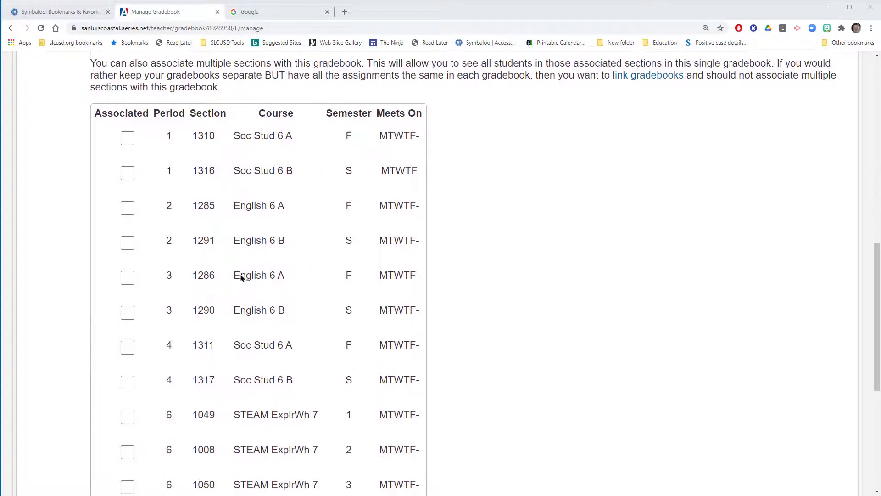
left_click_drag(385, 259, 354, 301)
left_click_drag(260, 263, 180, 303)
left_click_drag(197, 242, 175, 272)
left_click_drag(356, 246, 349, 270)
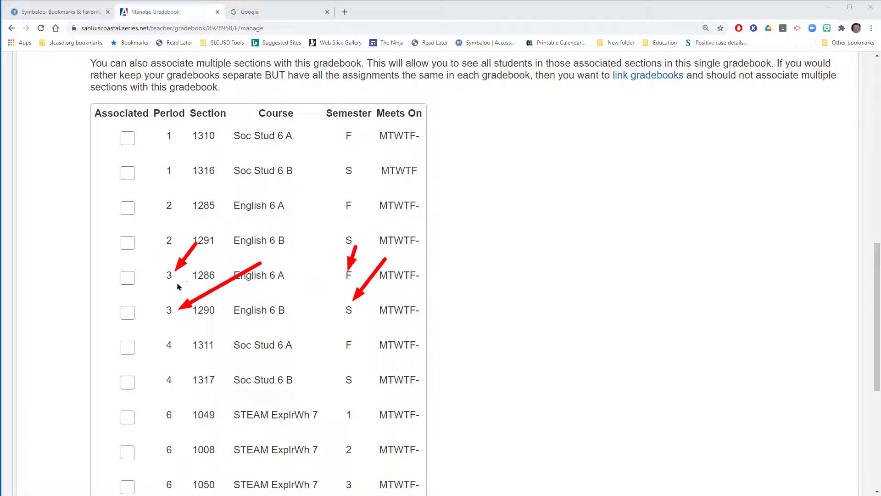
left_click(127, 313)
Step: Rename the period 3 gradebook copy to English 6 B and save its configuration
scroll(216, 318, "down", 5)
scroll(217, 318, "down", 2)
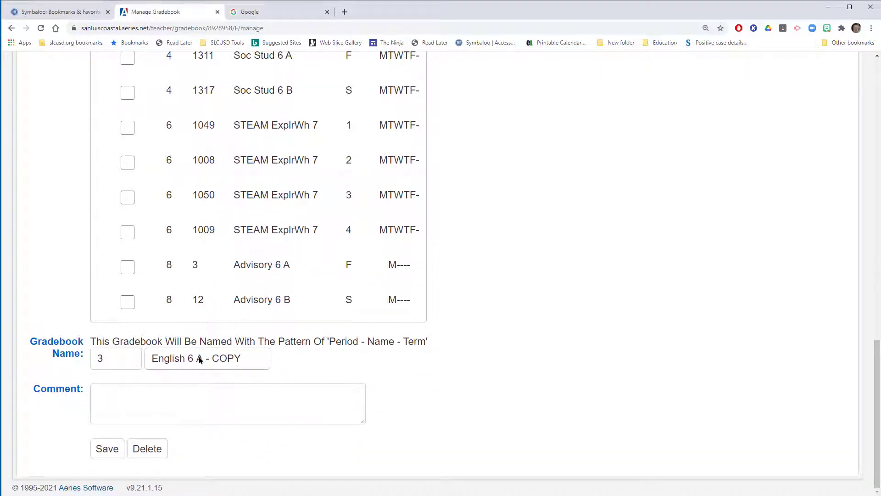
left_click_drag(196, 358, 255, 363)
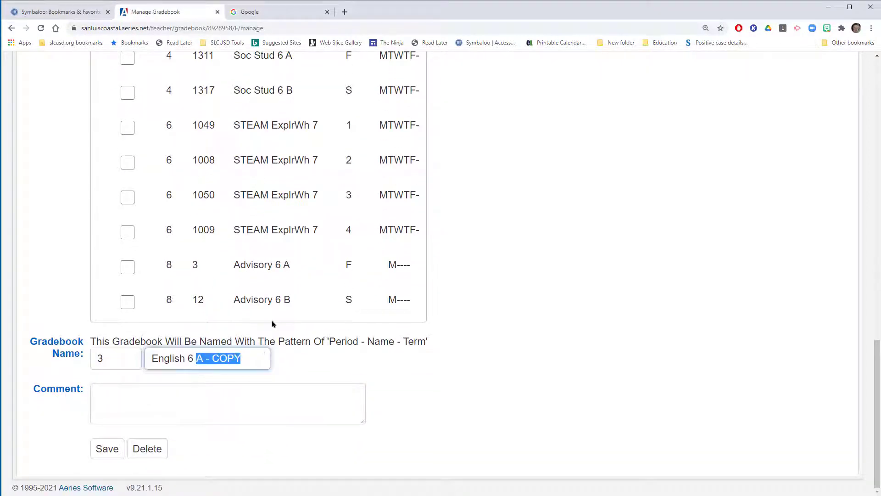
type("B")
left_click(118, 449)
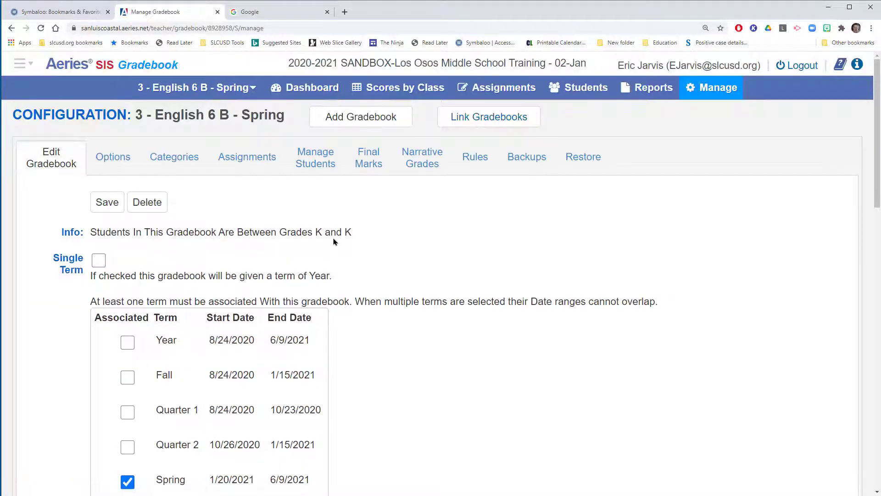
Step: Check the dashboard's Future Terms group and start another gradebook copy with 4 - Soc Stud 6 A - Fall as the source
left_click(325, 92)
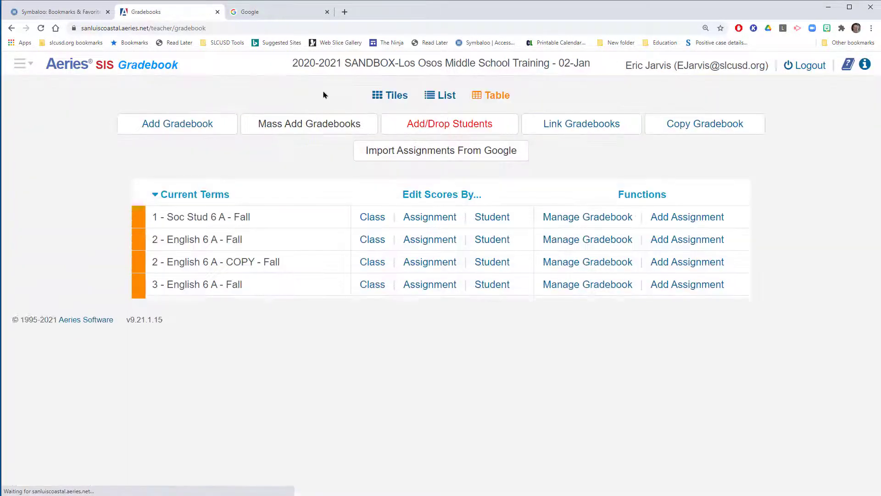
left_click(160, 383)
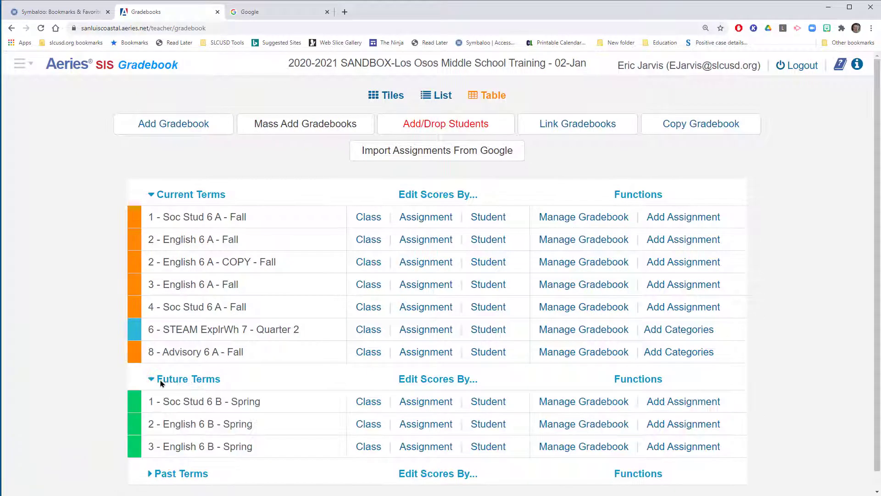
left_click(732, 124)
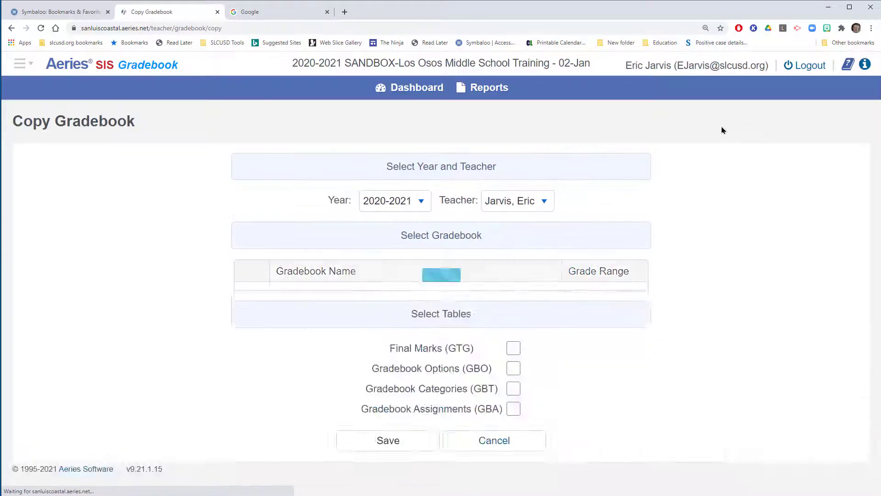
scroll(409, 258, "down", 3)
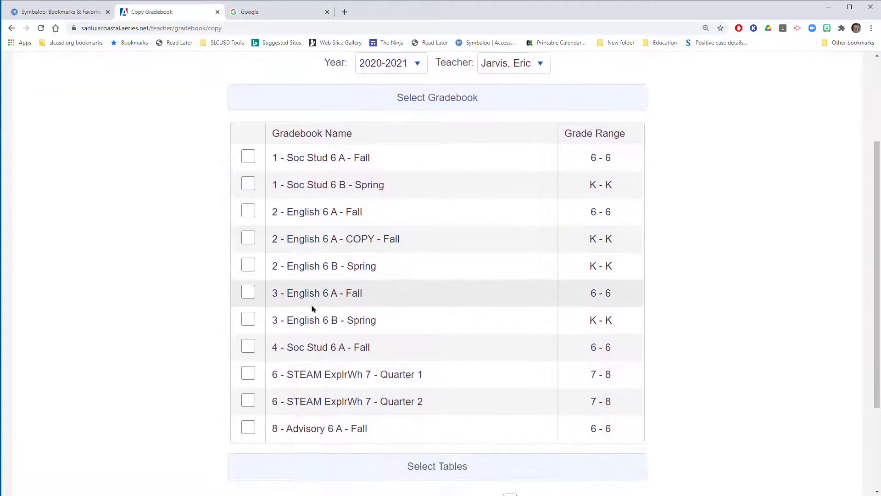
left_click(247, 347)
Step: Include the Final Marks, Gradebook Options and Gradebook Categories tables for the period 4 Soc Stud 6 A copy, leaving out Gradebook Assignments, and save it
scroll(377, 305, "down", 3)
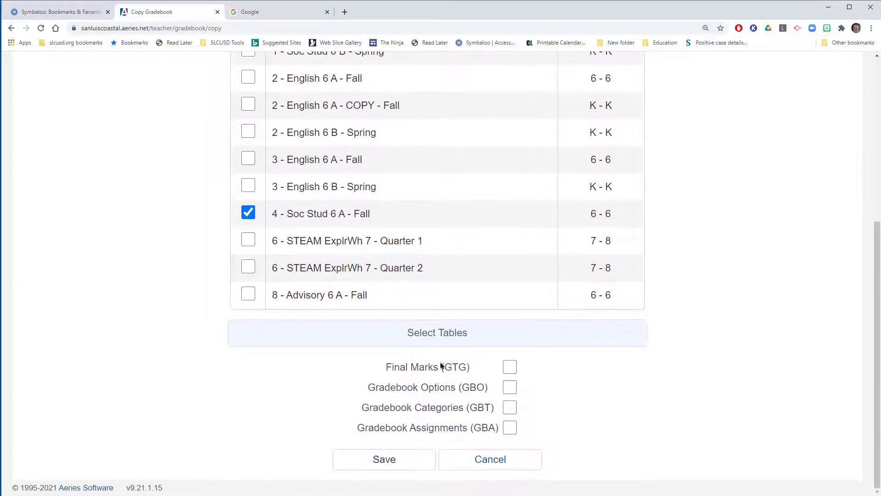
left_click(509, 367)
left_click(509, 387)
left_click(510, 407)
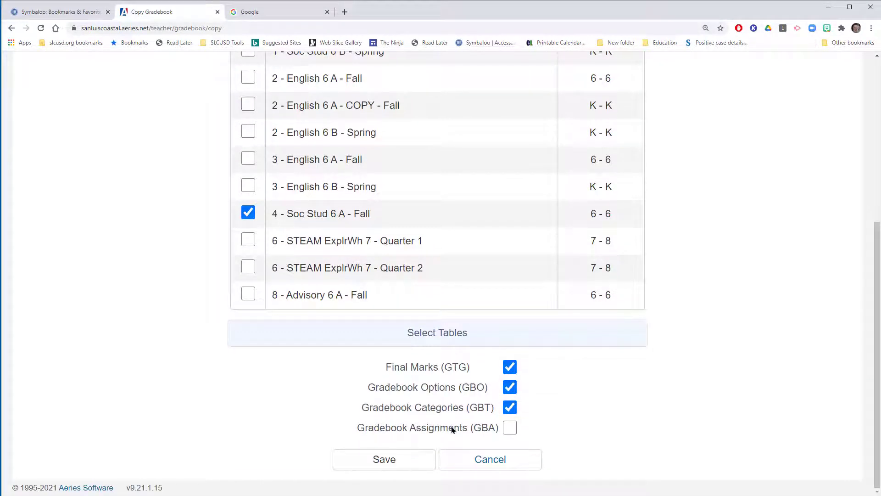
left_click(416, 458)
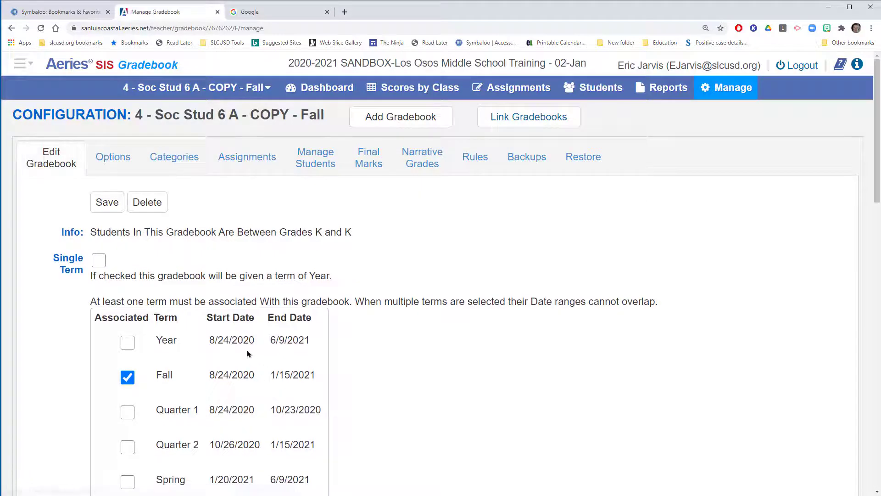
Step: Switch the period 4 Soc Stud 6 A copy's associated term from Fall to Spring
scroll(277, 363, "down", 3)
left_click(128, 240)
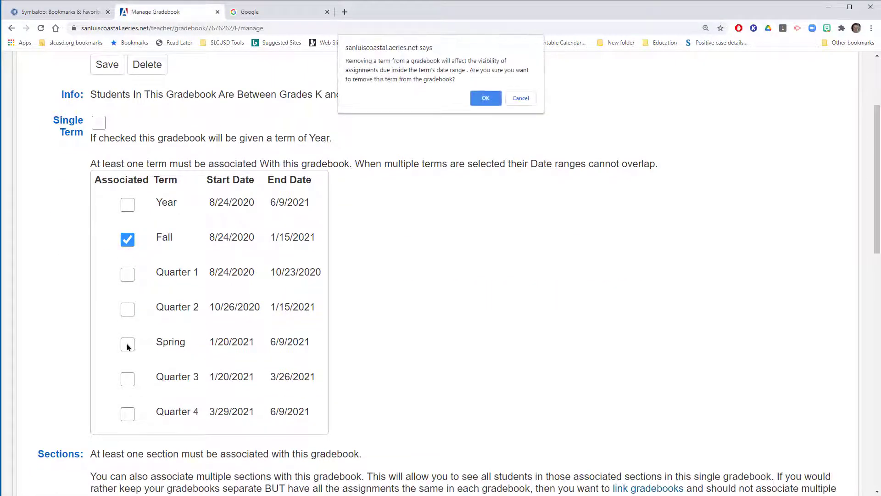
left_click(485, 99)
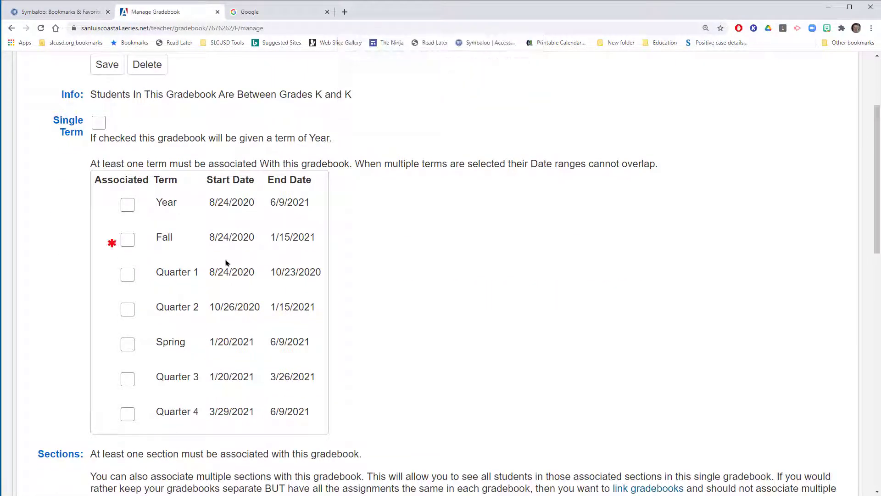
left_click(128, 345)
Step: Associate the period 4 gradebook copy with the period 4 Soc Stud 6 B section 1317 for semester S
scroll(342, 309, "down", 8)
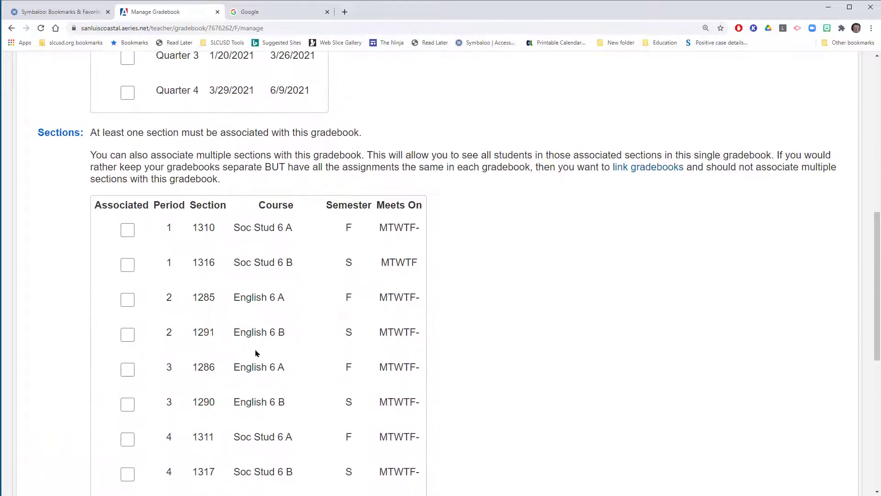
scroll(247, 368, "down", 1)
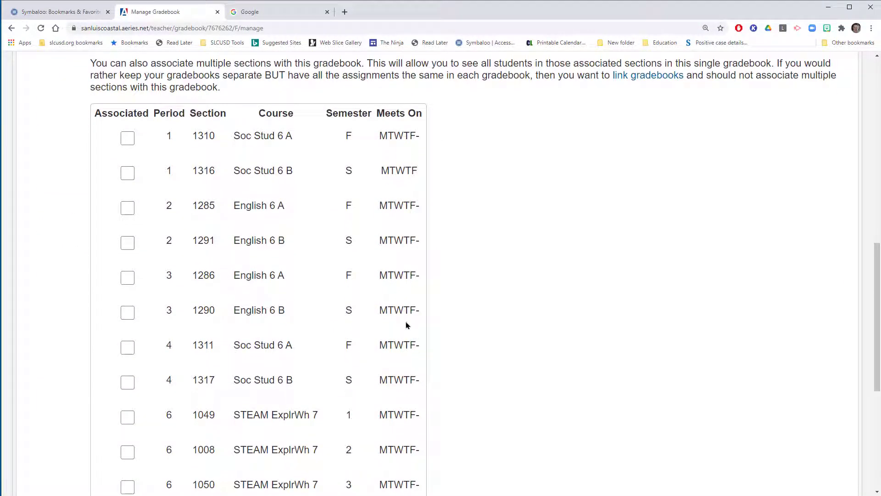
left_click_drag(388, 306, 351, 372)
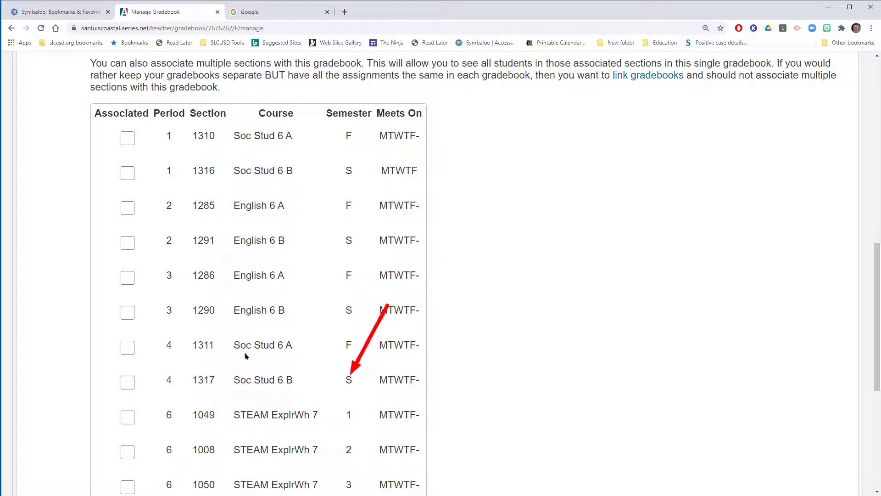
left_click_drag(234, 352, 172, 390)
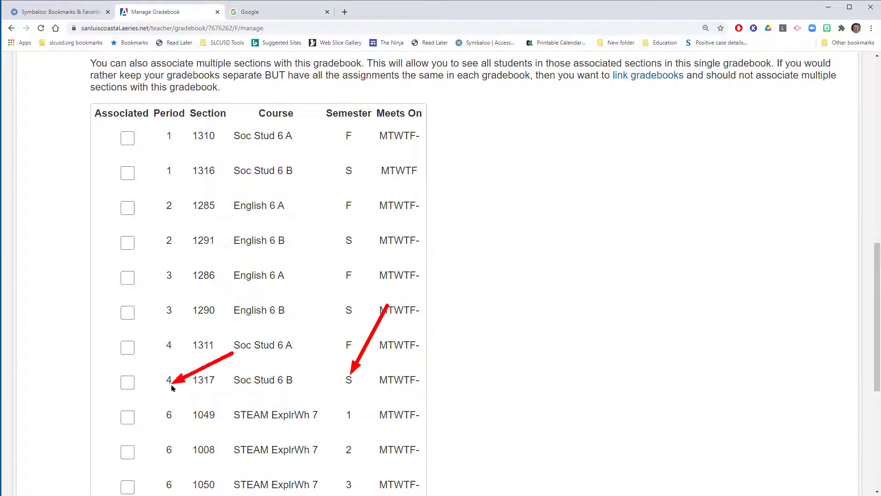
left_click(127, 382)
Step: Rename the period 4 gradebook copy to Soc Stud 6 B and save its configuration
scroll(220, 380, "down", 5)
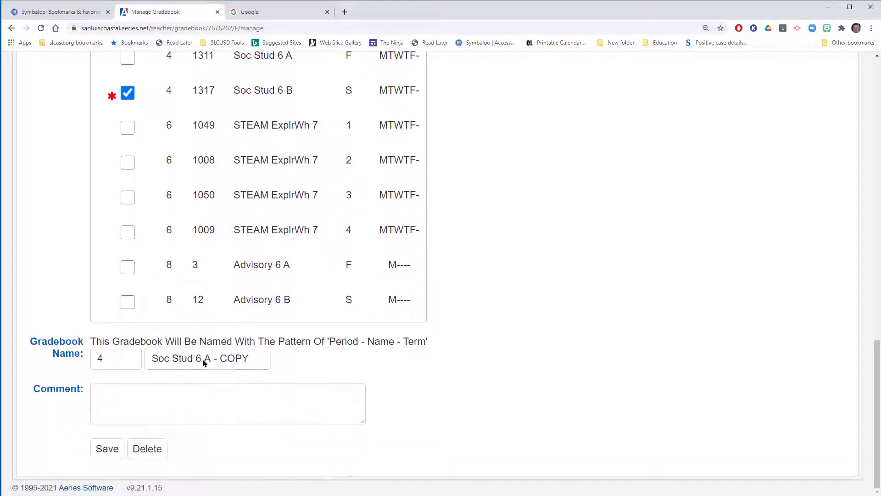
left_click_drag(205, 362, 259, 359)
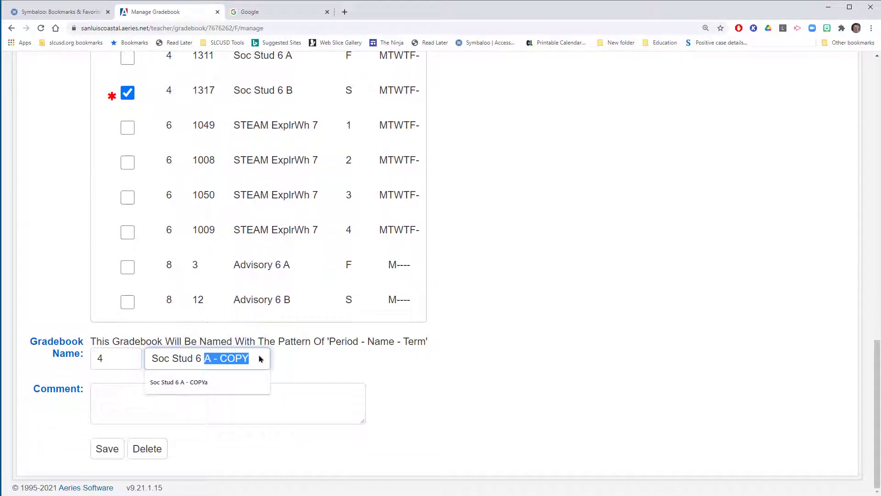
type("B")
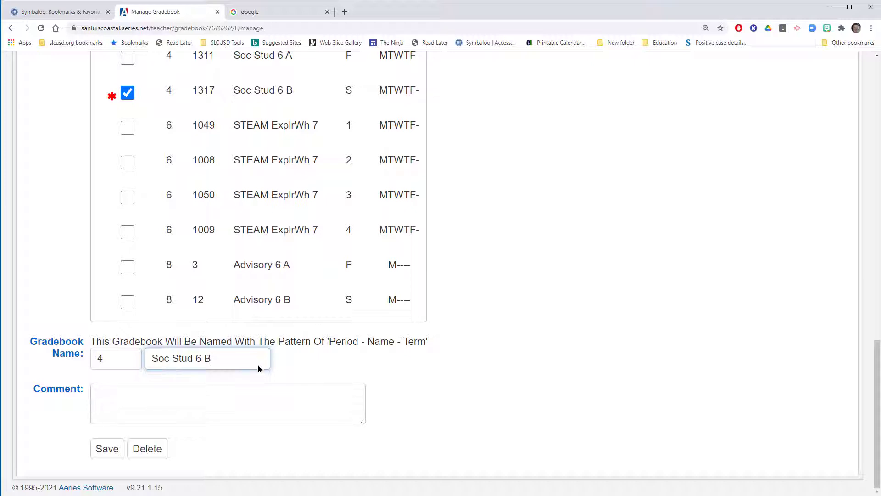
left_click(110, 454)
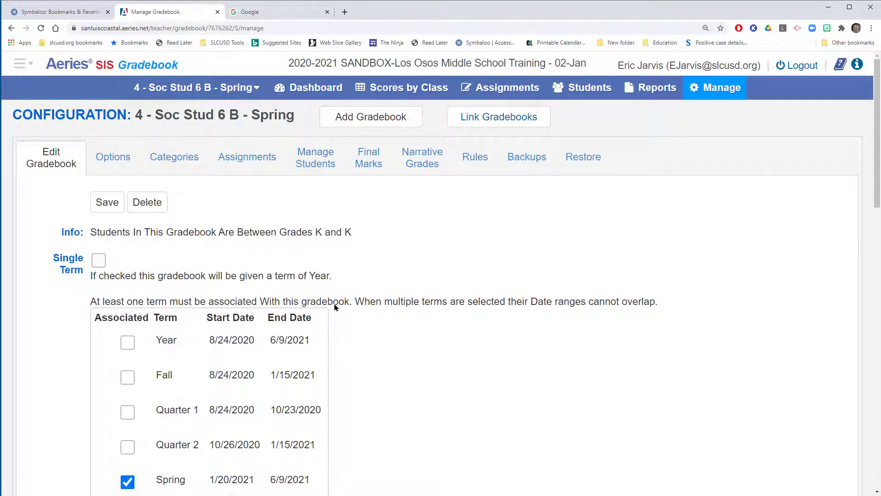
Step: Return to the dashboard and check the Current Terms and Future Terms gradebooks for leftover copies
left_click(323, 93)
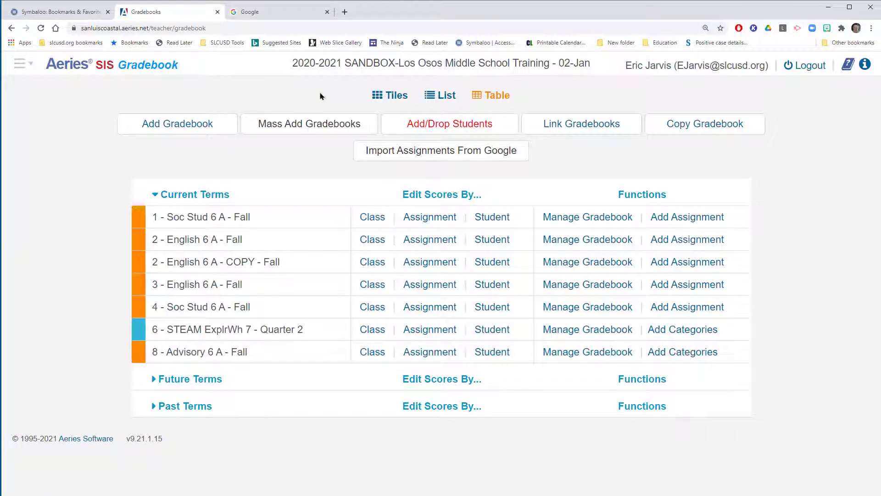
left_click(154, 379)
scroll(258, 399, "down", 1)
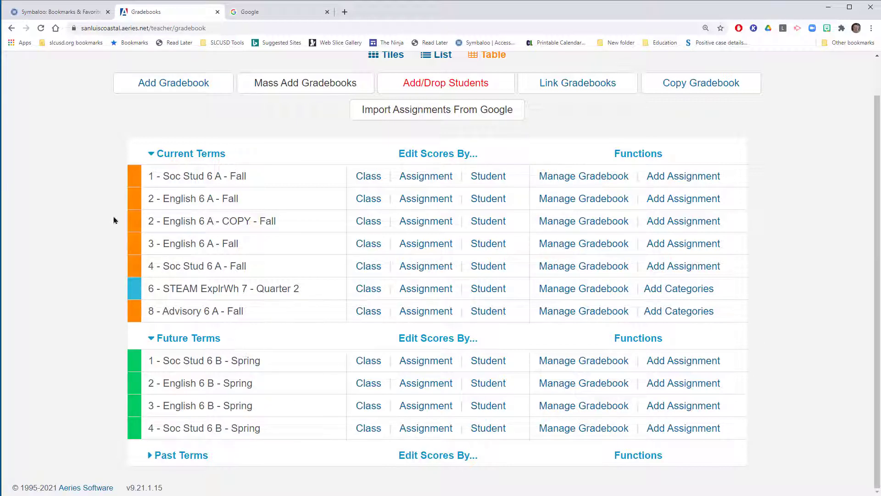
left_click_drag(64, 162, 138, 202)
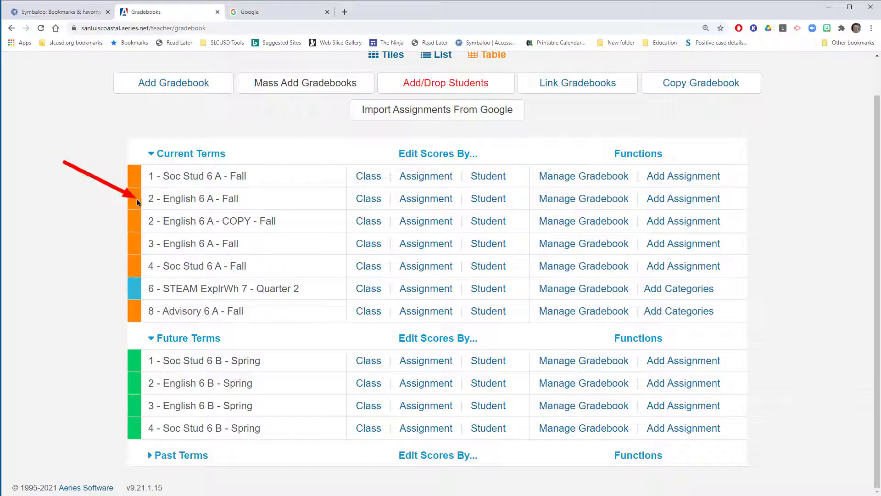
left_click_drag(68, 238, 135, 245)
key("Escape")
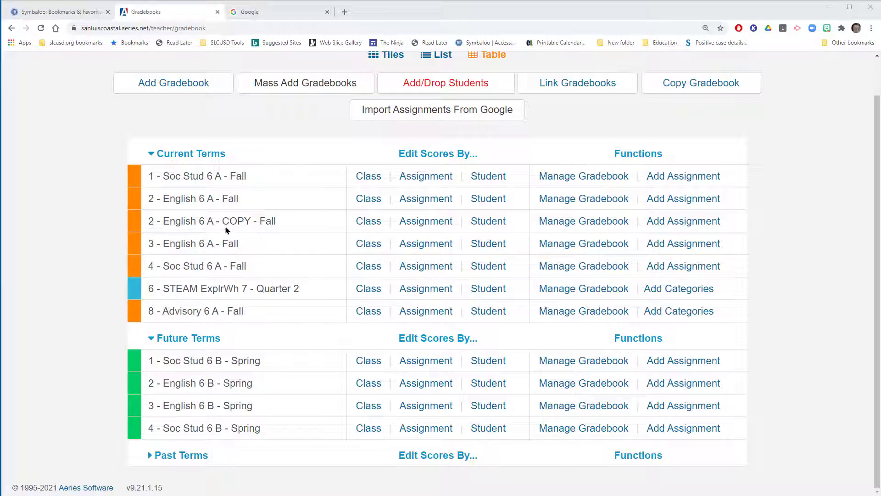
Step: Delete the leftover 2 - English 6 A - COPY - Fall gradebook
left_click(593, 224)
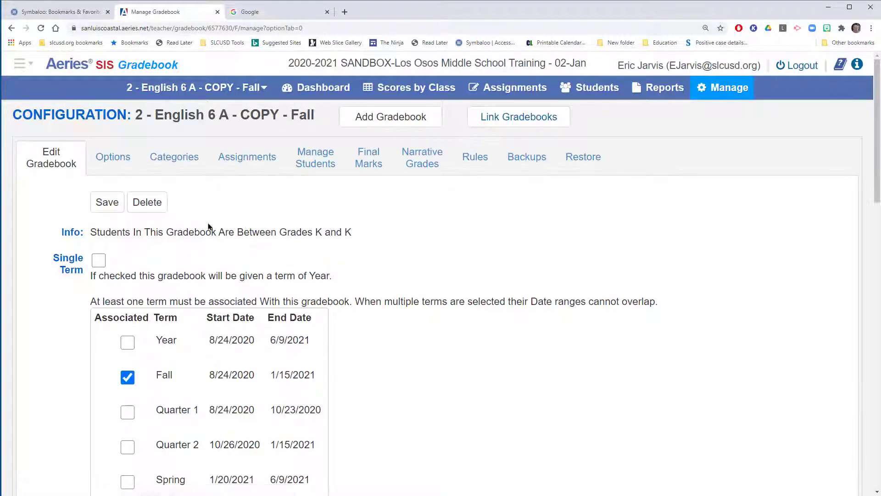
left_click(154, 207)
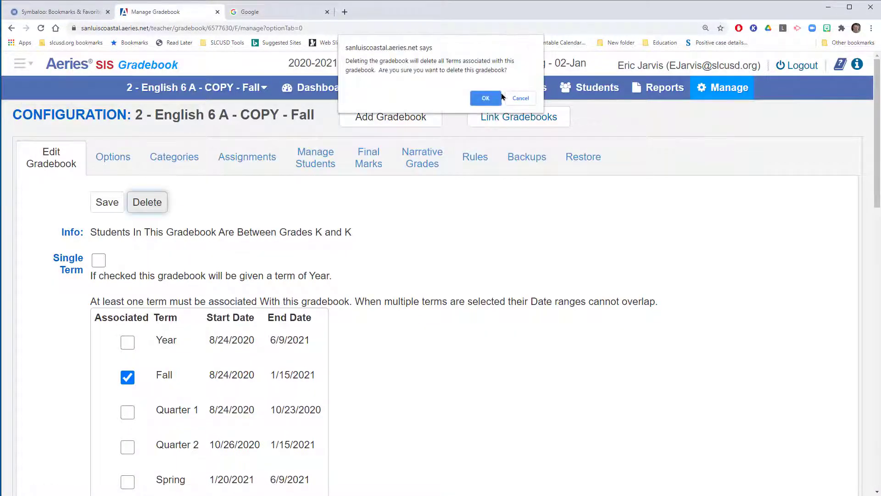
left_click(484, 98)
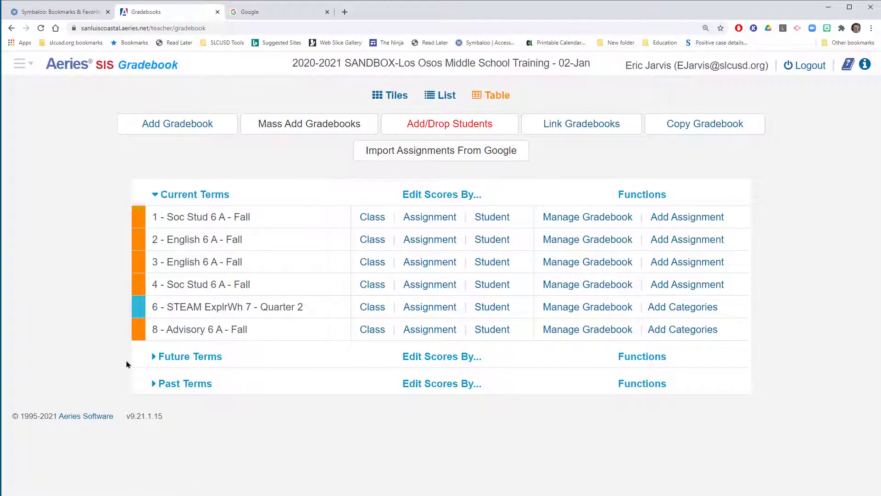
Step: Expand Future Terms on the dashboard and compare the fall gradebooks with the matching spring ones that need linking
left_click(155, 357)
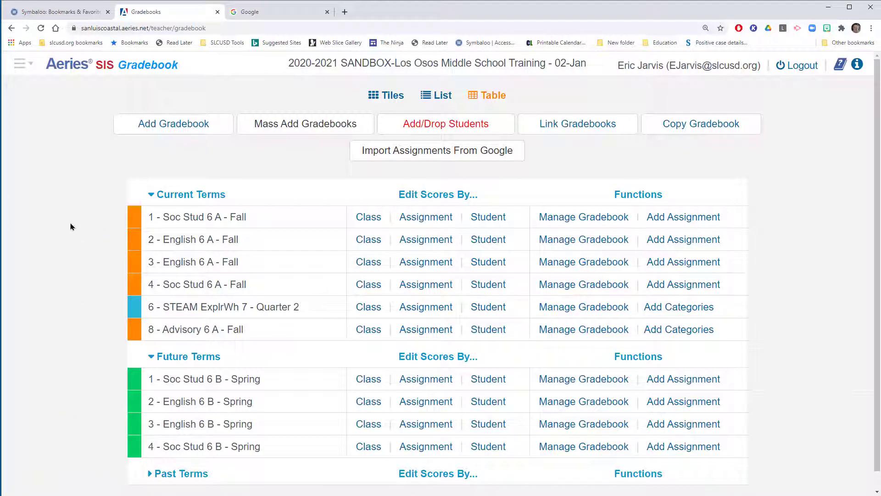
left_click_drag(68, 221, 137, 243)
left_click_drag(83, 253, 140, 267)
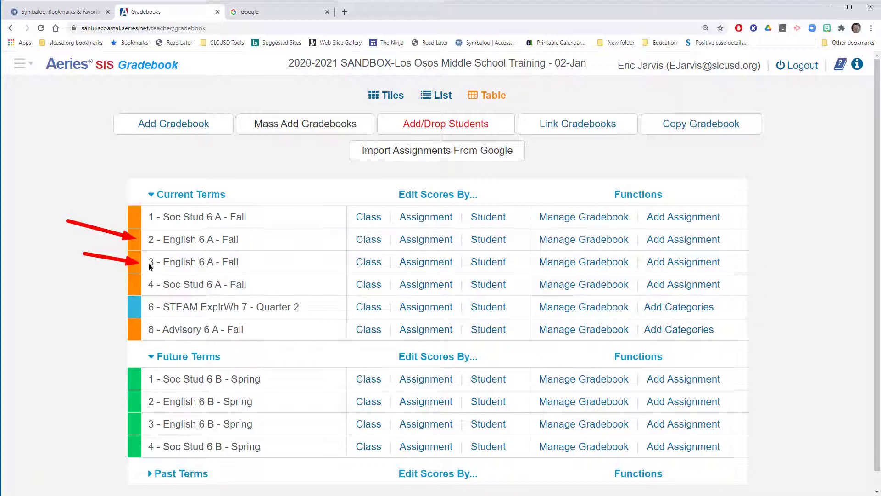
scroll(126, 360, "down", 1)
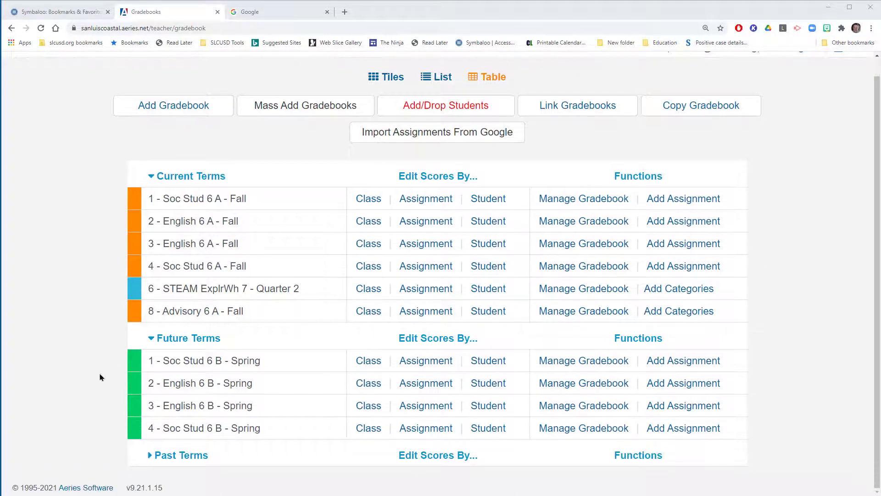
mouse_move(94, 371)
left_mouse_down()
mouse_move(127, 382)
mouse_move(111, 406)
left_mouse_up()
left_click_drag(88, 351, 127, 364)
left_click_drag(77, 411, 125, 431)
left_click_drag(775, 228, 623, 118)
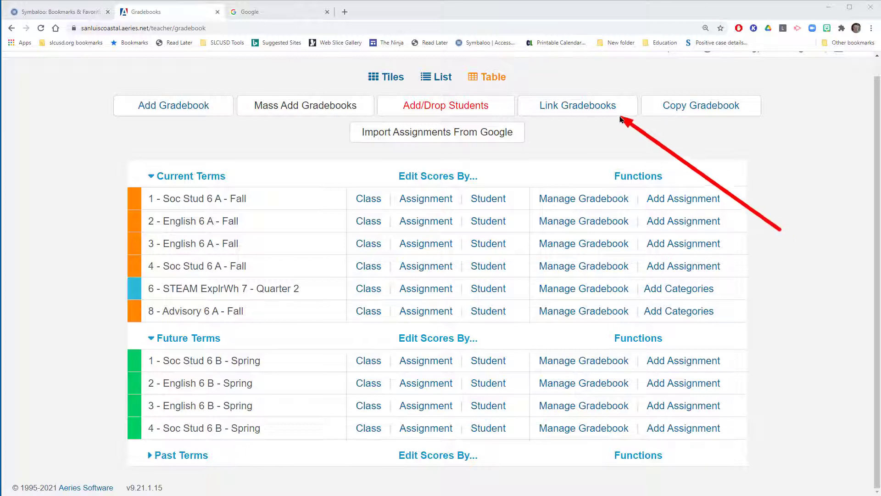
Step: Open Link Gradebooks and examine which group numbers the fall and spring gradebooks use
left_click(584, 107)
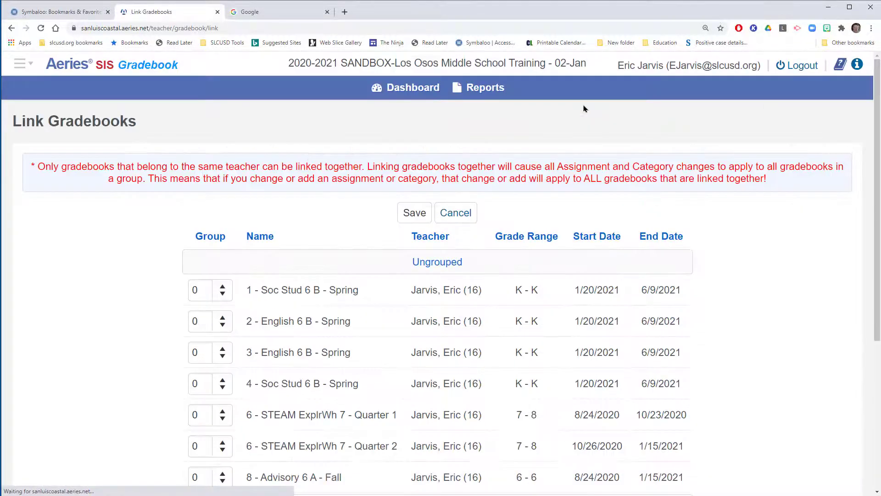
scroll(334, 230, "down", 3)
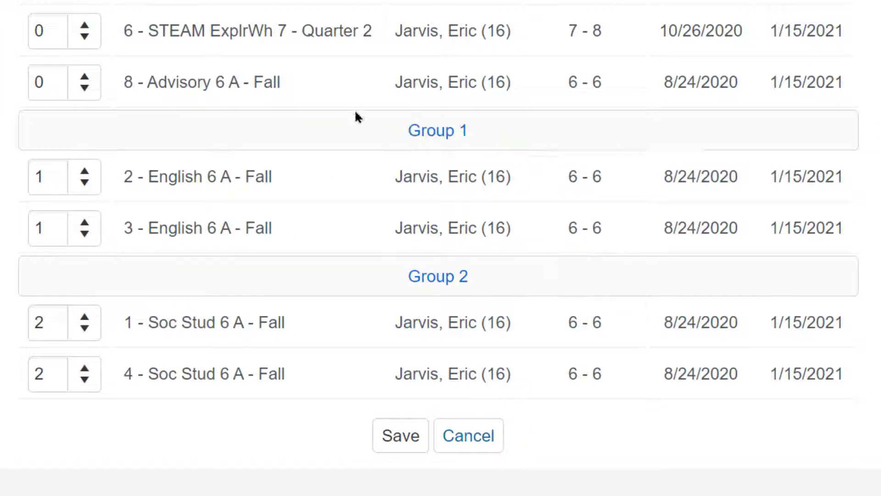
scroll(356, 116, "up", 8)
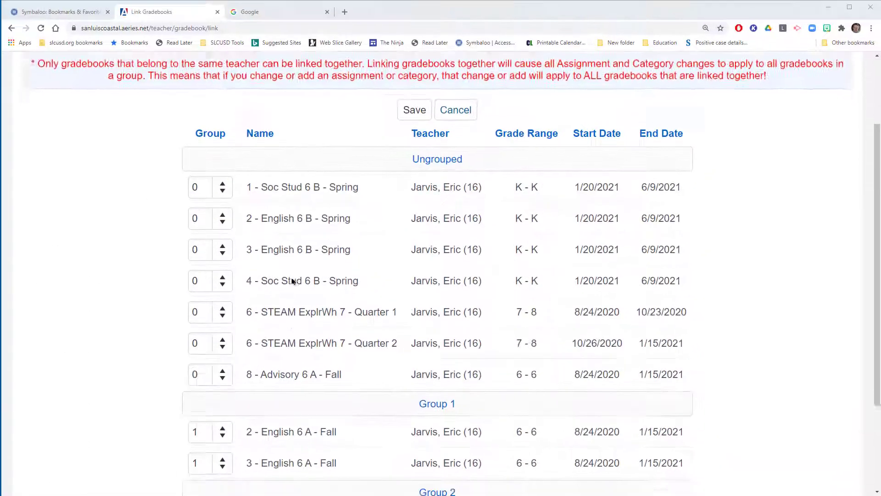
scroll(199, 211, "down", 4)
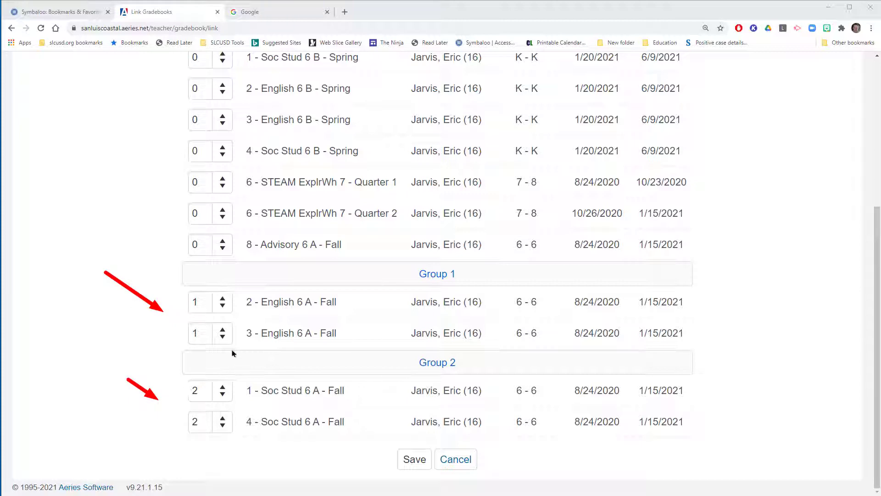
scroll(229, 344, "up", 4)
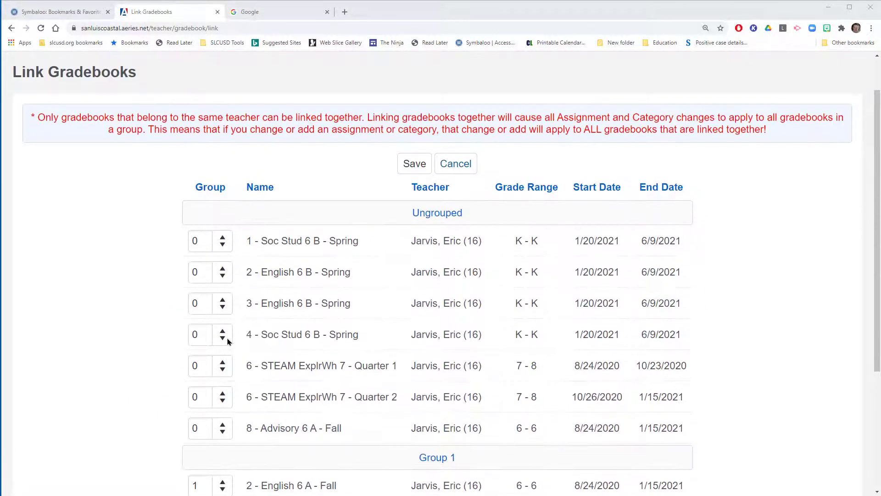
scroll(225, 357, "down", 4)
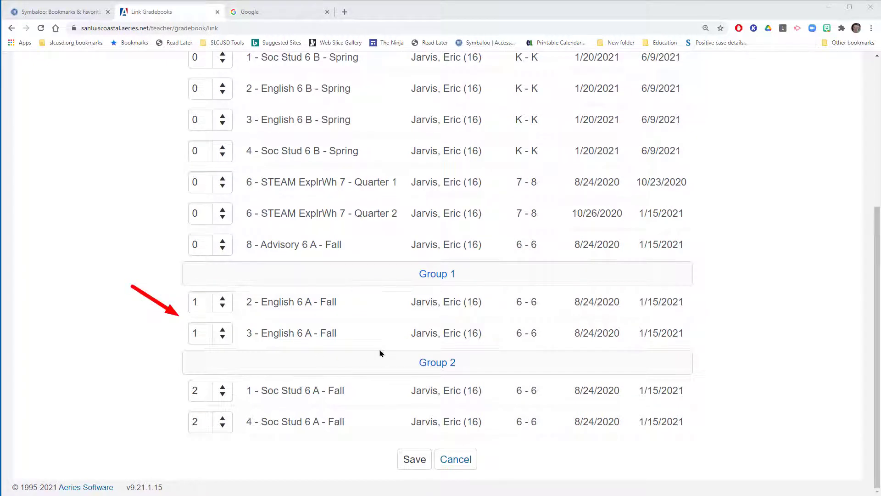
scroll(380, 353, "up", 4)
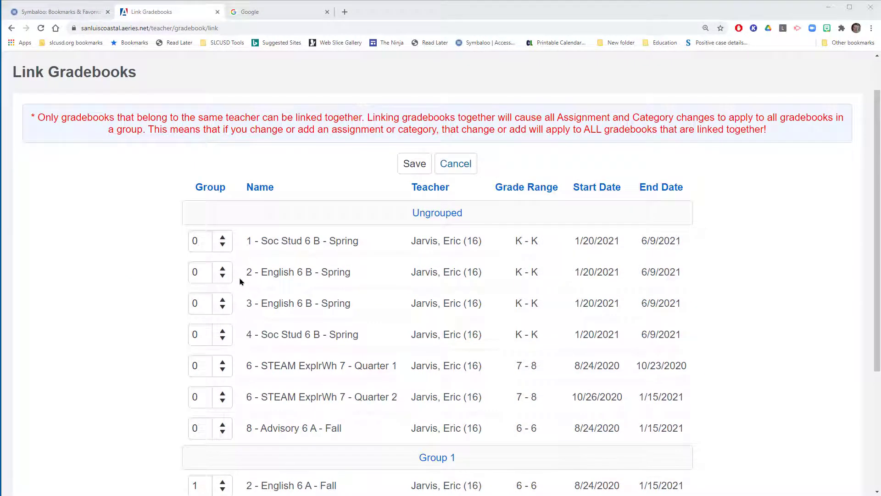
Step: Assign the period 2 and period 3 English 6 B spring gradebooks to link group 3
left_click(224, 269)
left_click(224, 270)
left_click(224, 270)
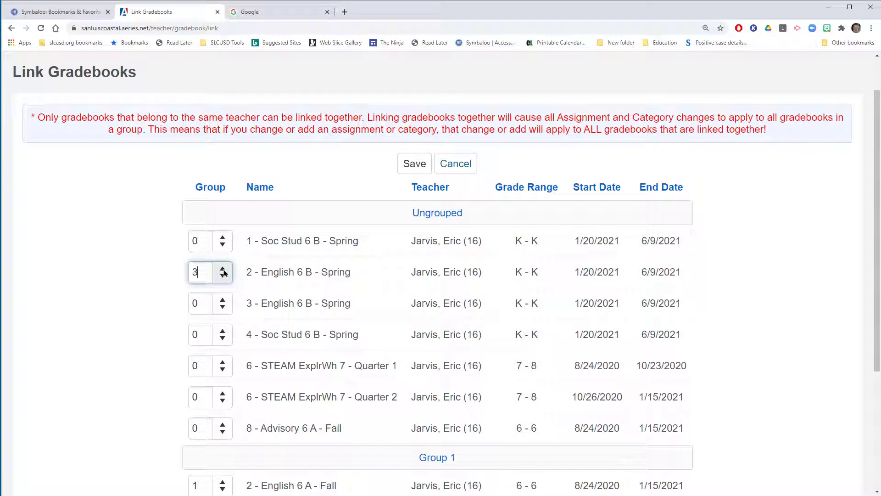
left_click(223, 300)
left_click(223, 300)
left_click(223, 300)
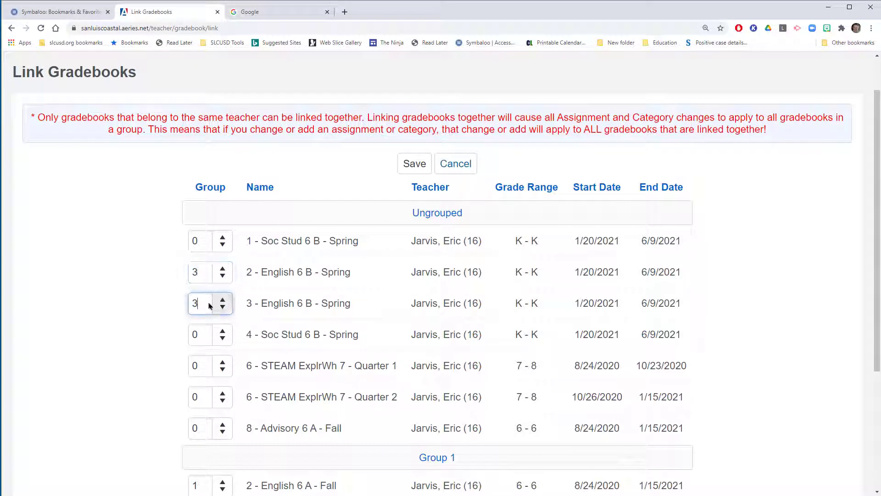
Step: Assign the period 1 and period 4 Soc Stud 6 B spring gradebooks to link group 4
double_click(201, 247)
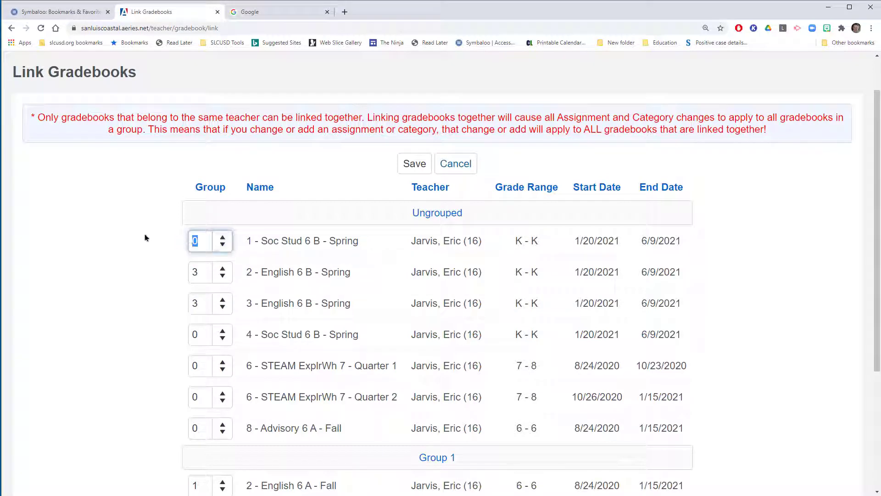
type("4")
left_click(198, 340)
double_click(199, 340)
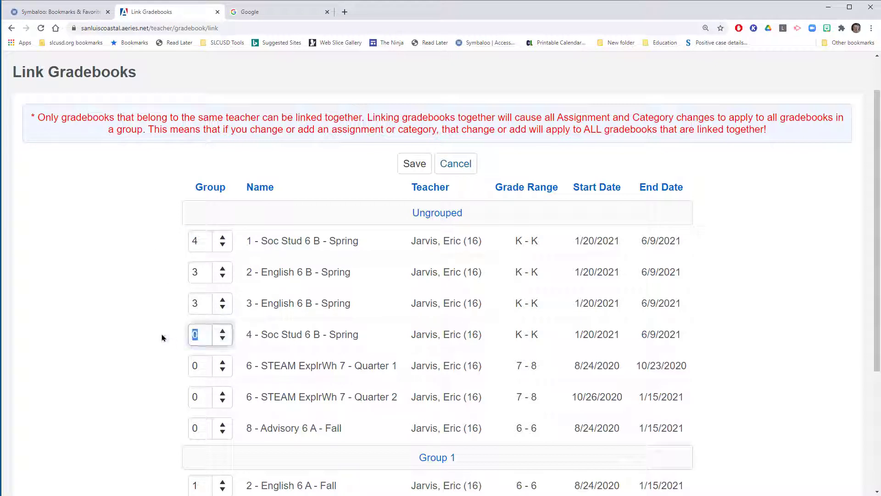
type("4")
left_click(162, 338)
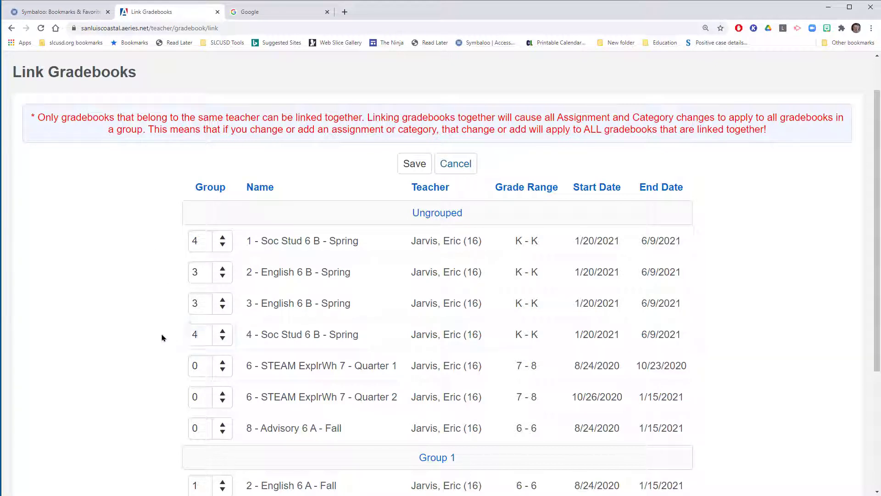
scroll(162, 338, "down", 2)
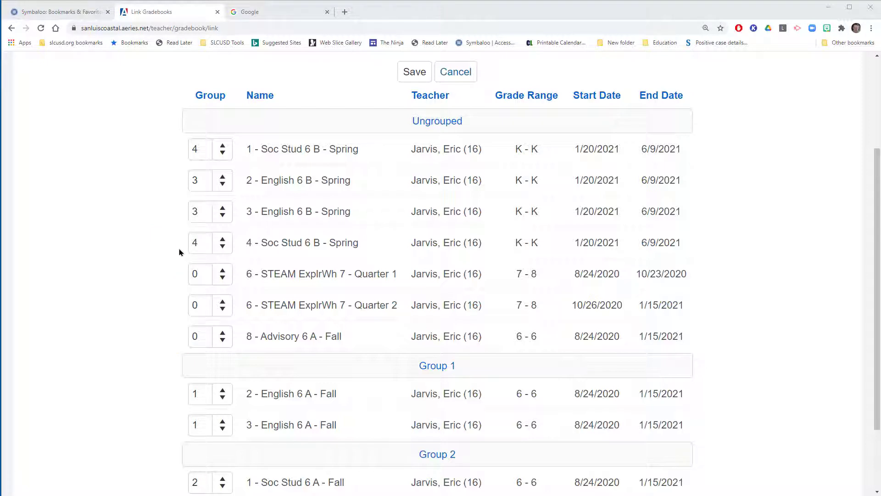
scroll(180, 253, "down", 2)
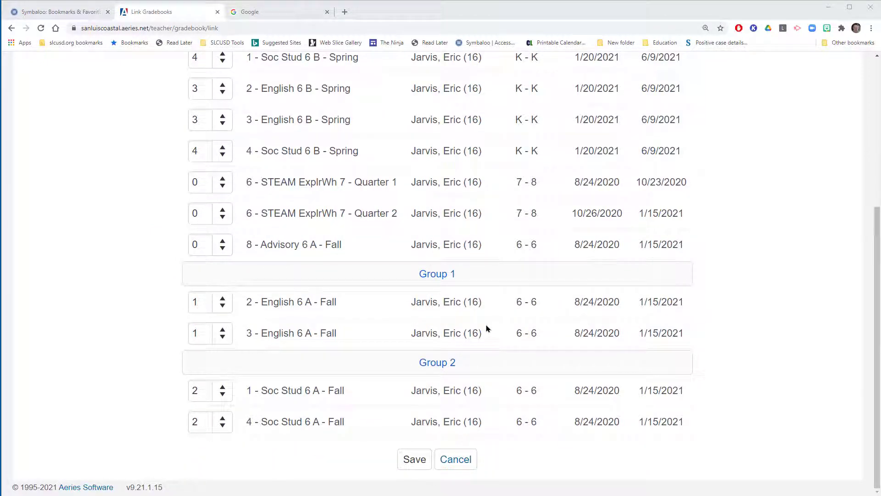
Step: Check the group numbers assigned to the spring gradebooks and save the gradebook links
scroll(473, 321, "up", 5)
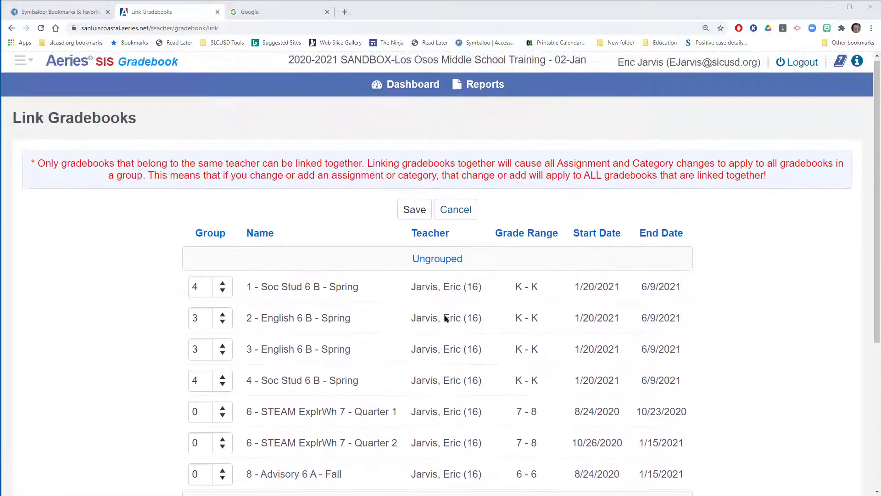
scroll(371, 294, "down", 4)
scroll(370, 294, "down", 1)
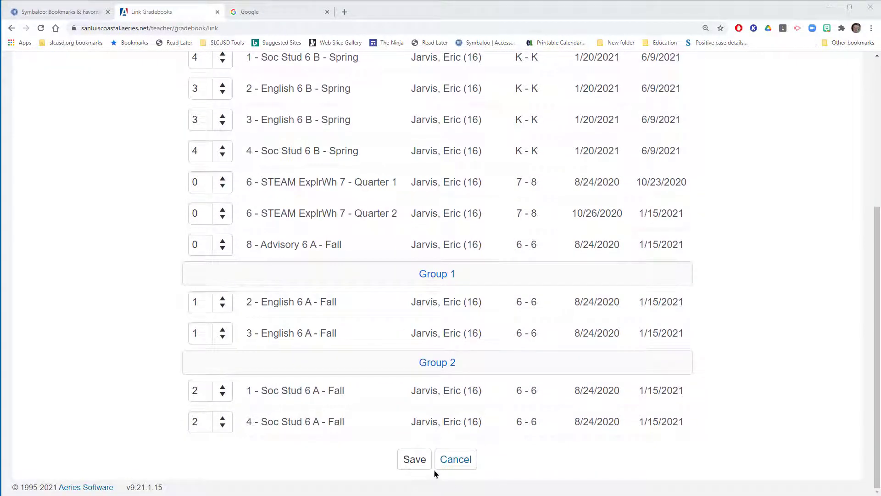
left_click(415, 460)
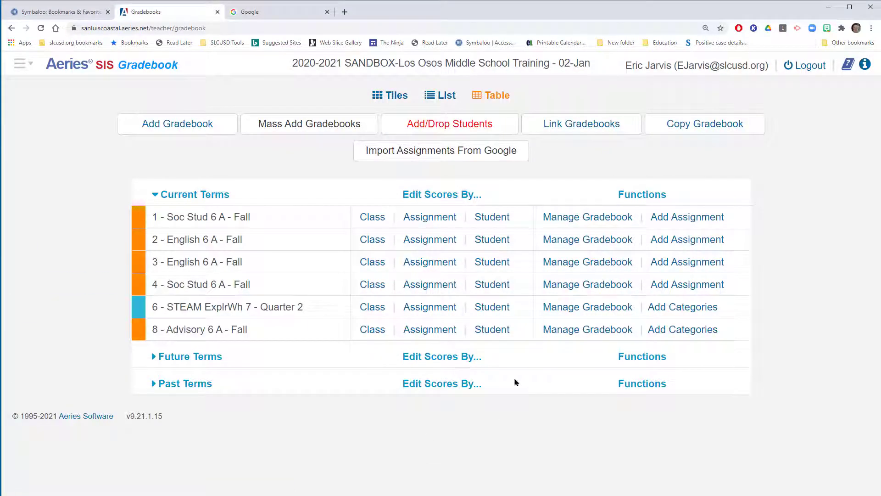
Step: Reopen Link Gradebooks, examine the spring gradebooks in Groups 3 and 4, and leave without saving
left_click(601, 133)
scroll(763, 236, "down", 5)
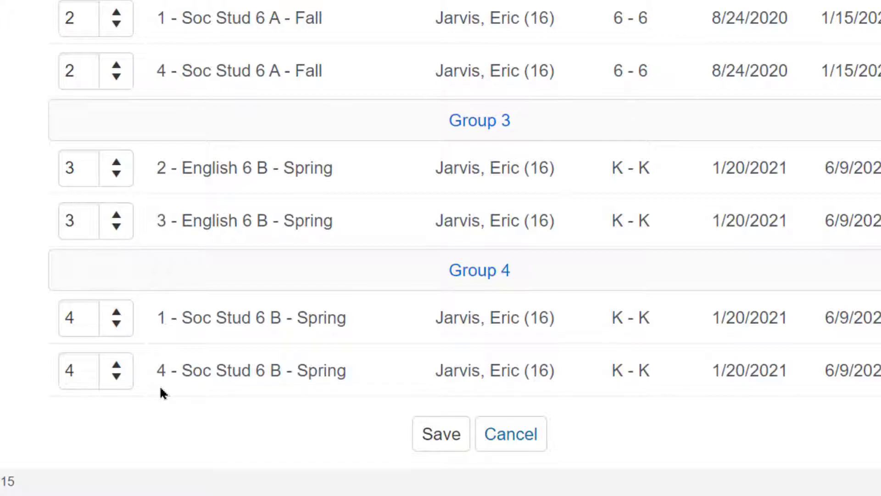
left_click(88, 384)
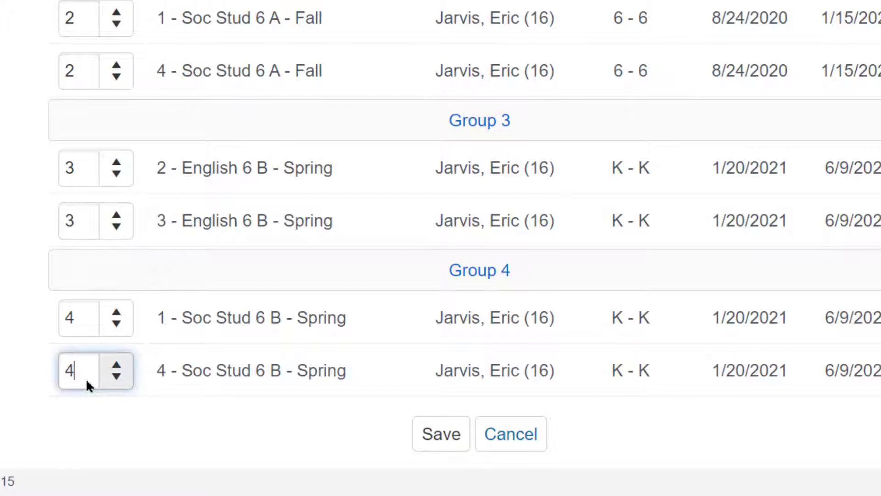
left_click_drag(75, 375, 43, 367)
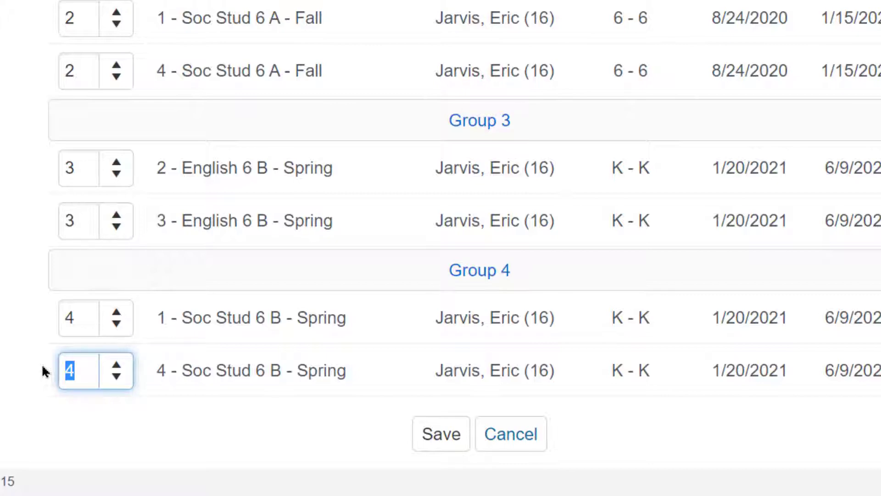
left_click(486, 432)
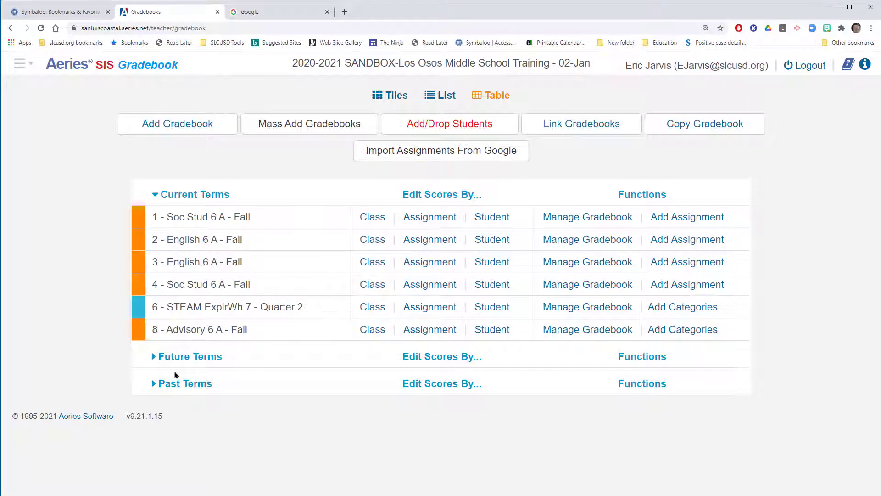
Step: Examine the configuration options of the 1 - Soc Stud 6 B - Spring gradebook and return to the dashboard
left_click(157, 357)
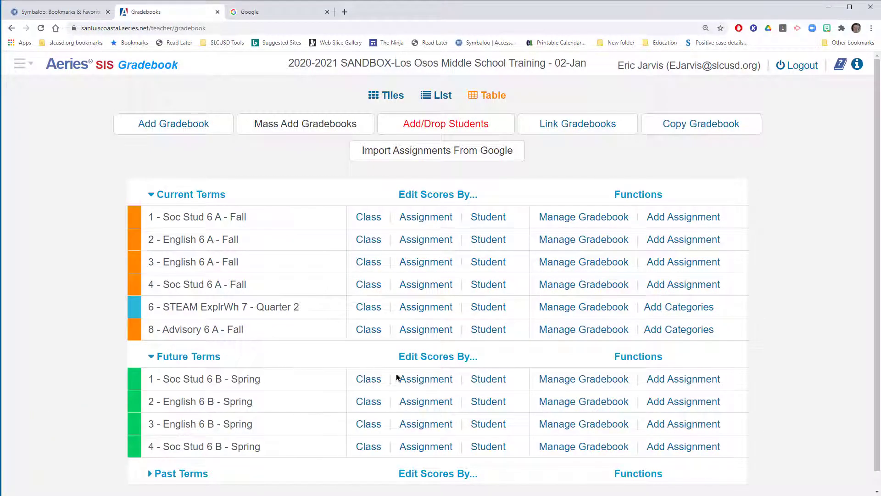
left_click(592, 379)
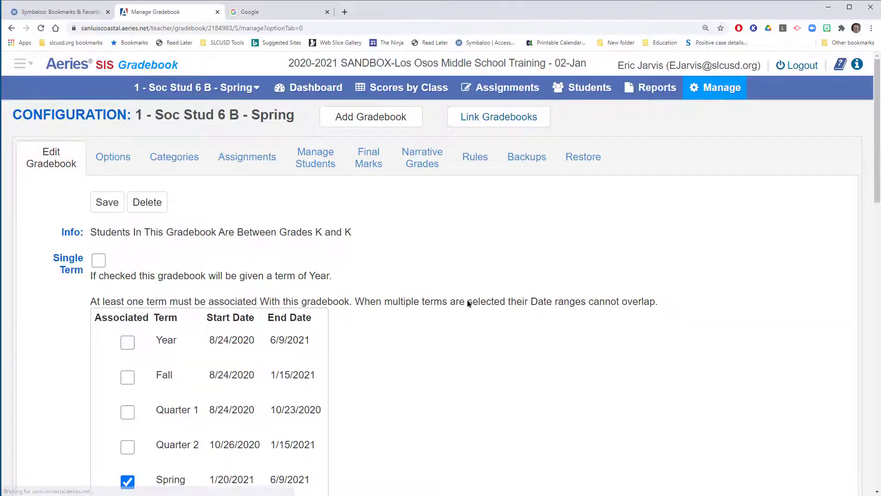
left_click(113, 156)
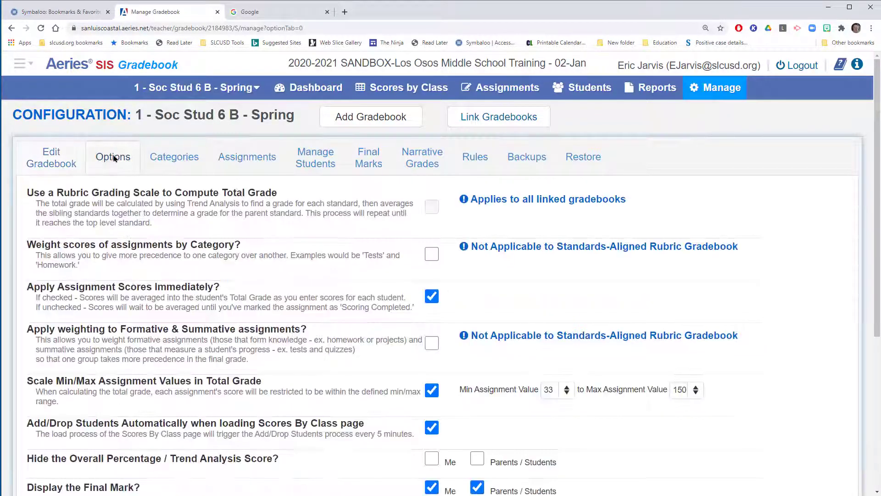
scroll(220, 234, "down", 2)
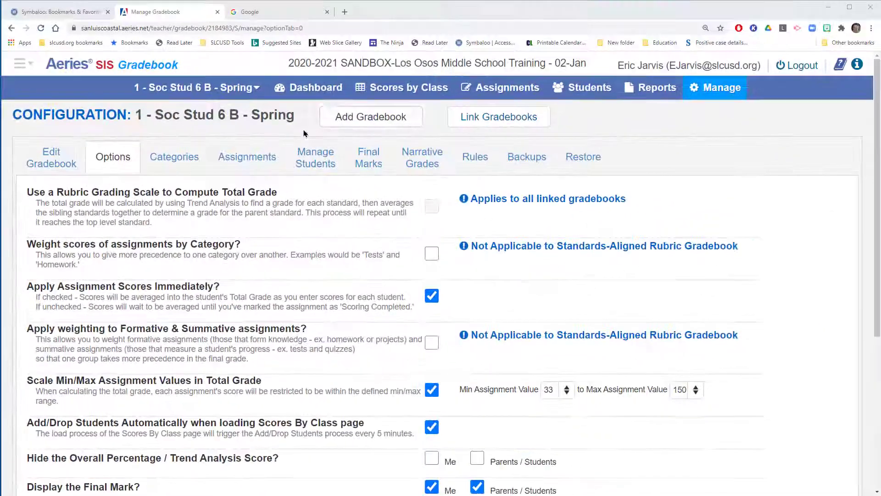
left_click(317, 90)
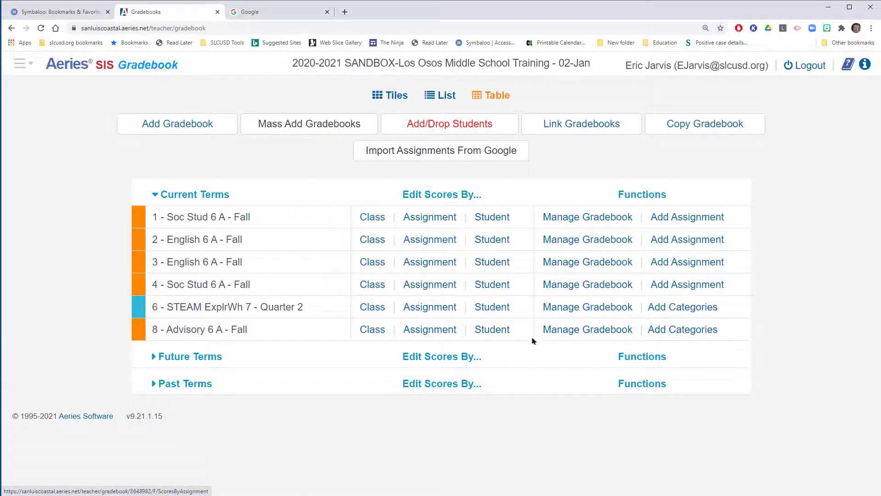
Step: Open the student management page of 1 - Soc Stud 6 B - Spring and inspect where students are added or dropped
left_click(161, 357)
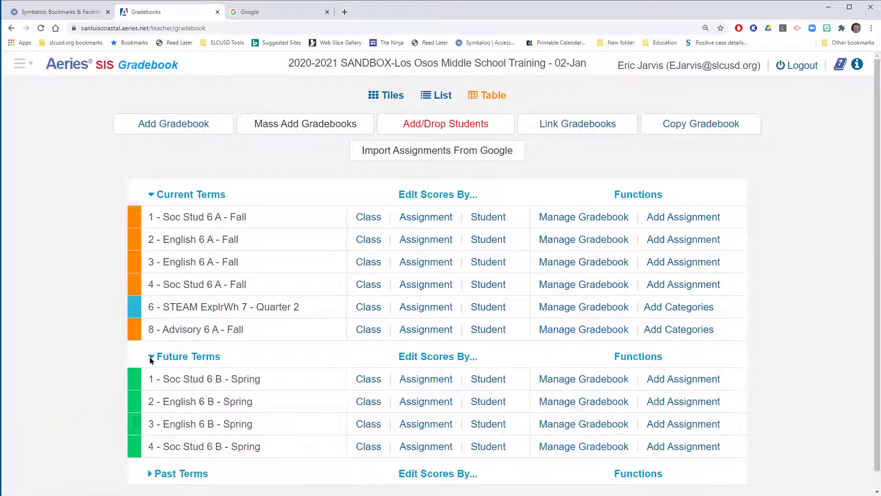
left_click(572, 380)
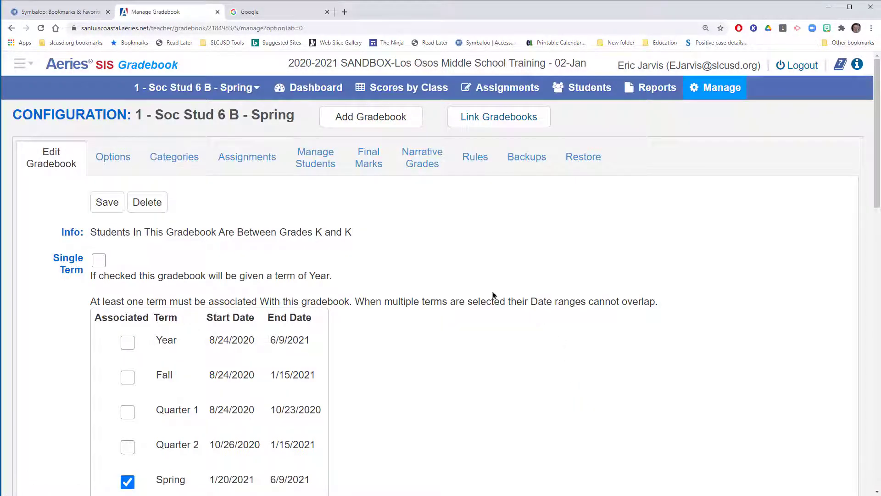
mouse_move(419, 244)
left_mouse_down()
mouse_move(345, 214)
mouse_move(320, 177)
left_mouse_up()
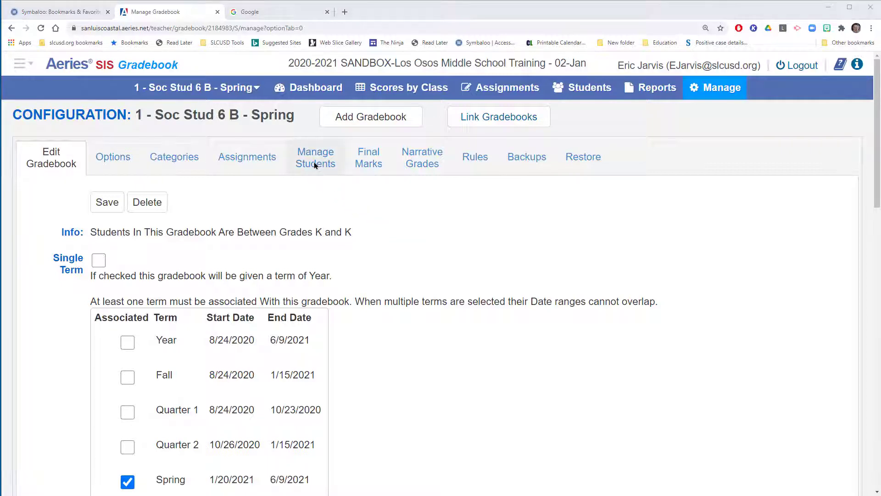
left_click(315, 164)
left_click_drag(677, 323, 569, 241)
left_click_drag(710, 281, 665, 243)
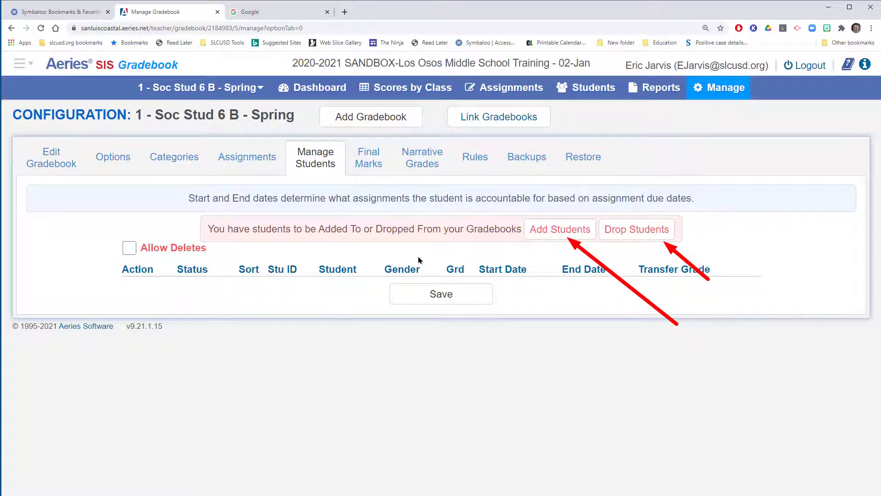
key("Escape")
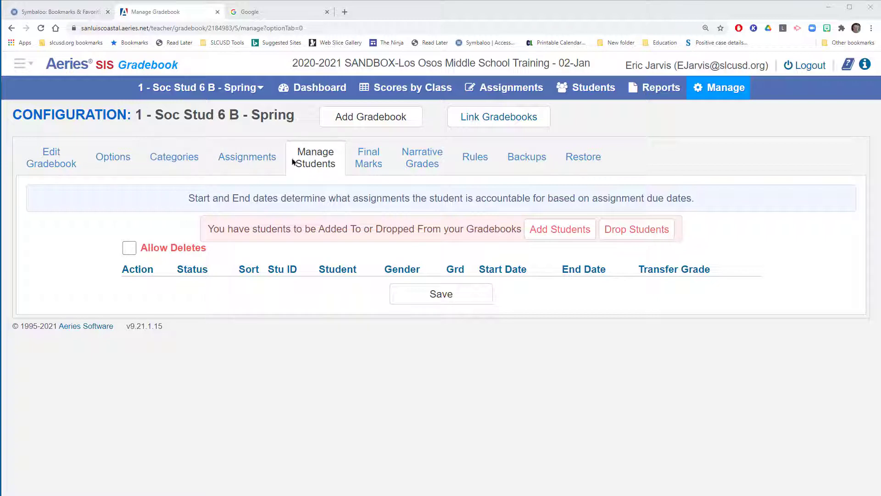
Step: View the class scores page of the 1 - Soc Stud 6 B - Spring gradebook and return to the dashboard
left_click(339, 88)
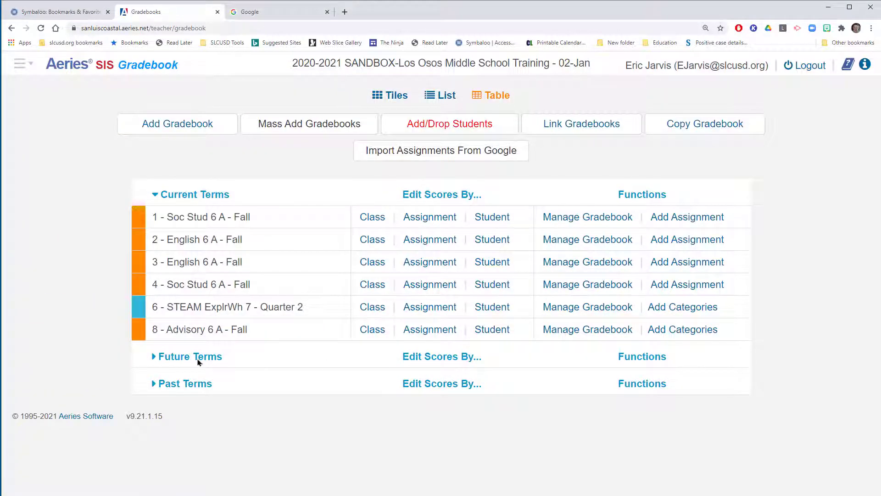
left_click(154, 357)
left_click(354, 378)
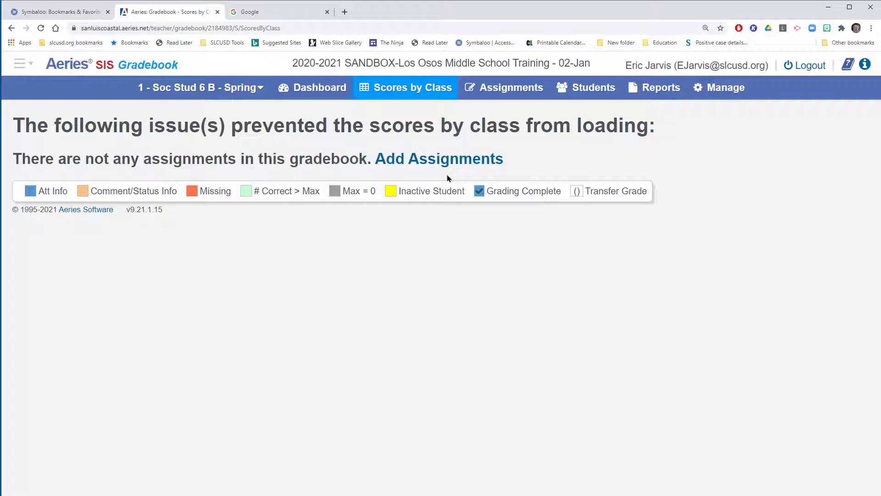
left_click(310, 94)
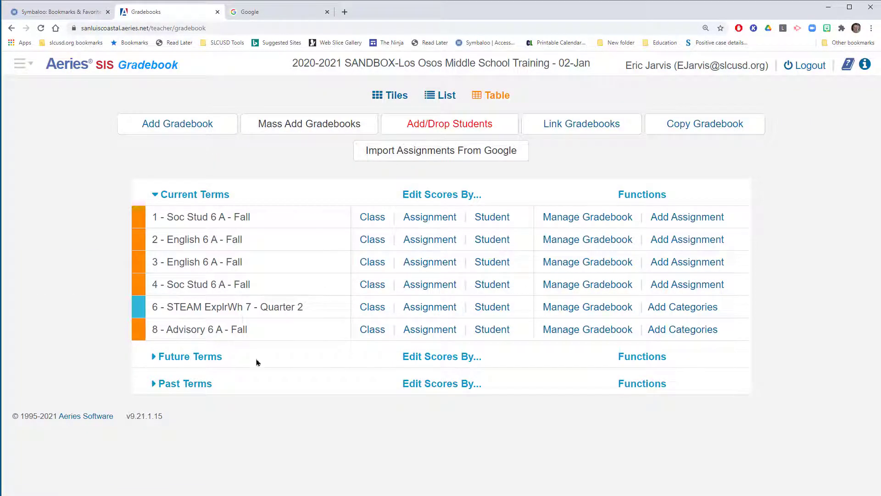
Step: Check the future-term gradebooks, then start a gradebook copy with 6 - STEAM ExplrWh 7 - Quarter 2 as the source
left_click(154, 360)
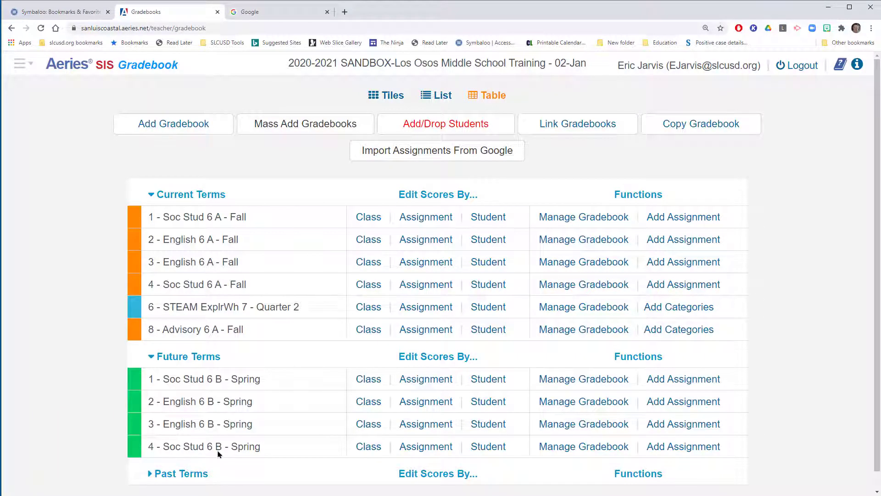
scroll(315, 415, "down", 2)
scroll(338, 412, "up", 2)
left_click(691, 126)
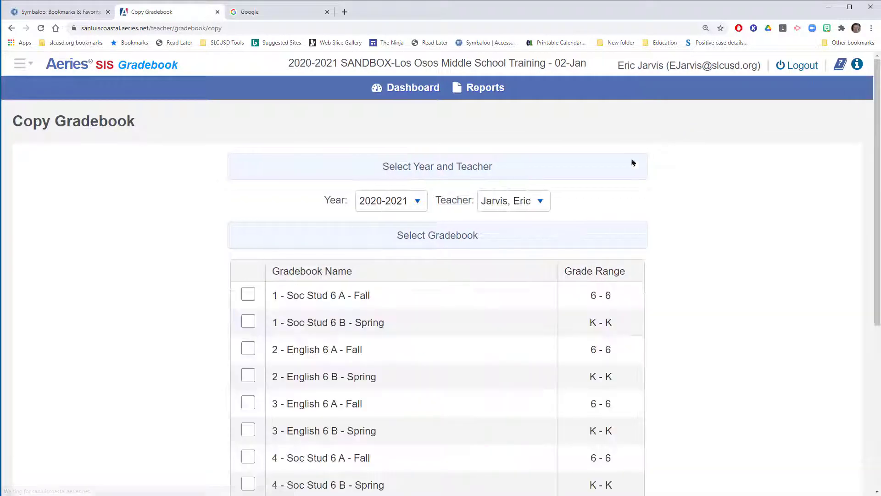
scroll(465, 285, "down", 2)
scroll(465, 285, "down", 3)
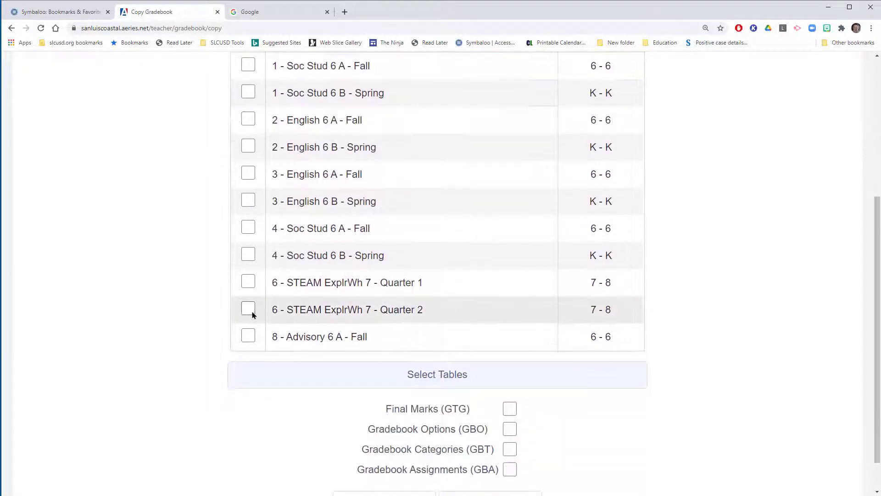
left_click(248, 310)
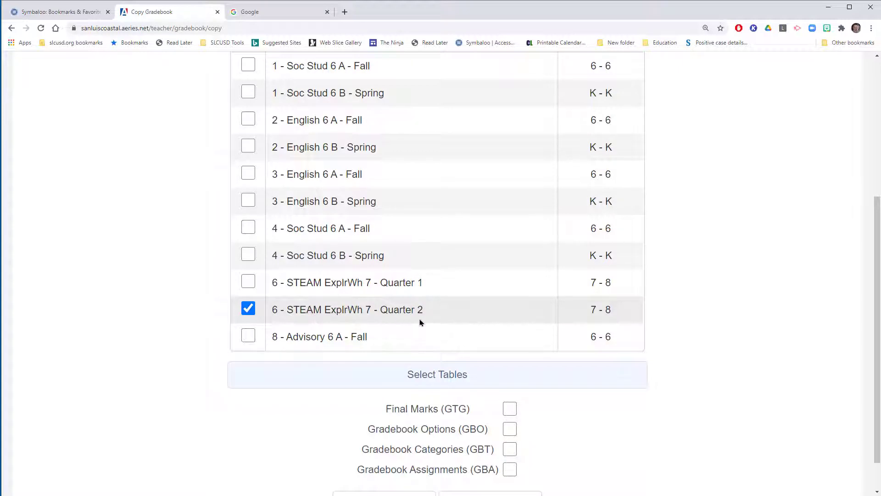
Step: Include Final Marks, Gradebook Options and Gradebook Categories in the copy, leave out the assignments, and save it
left_click(514, 409)
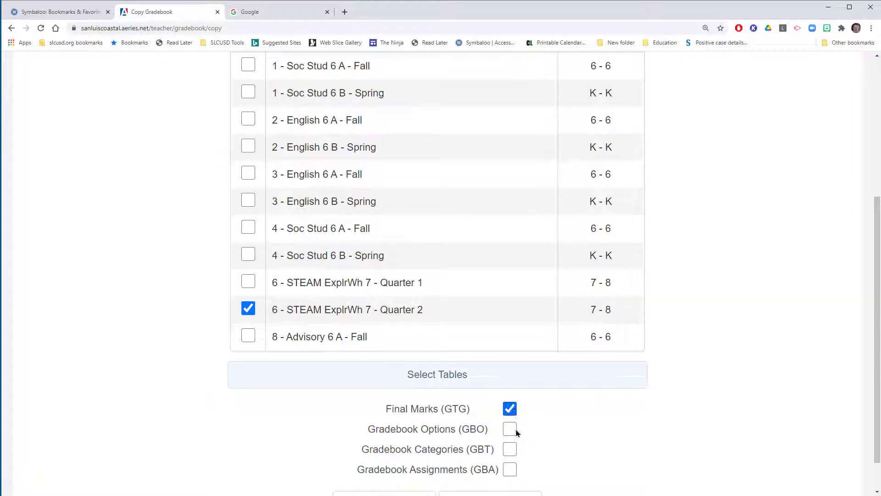
left_click(509, 428)
left_click(510, 449)
scroll(520, 437, "down", 1)
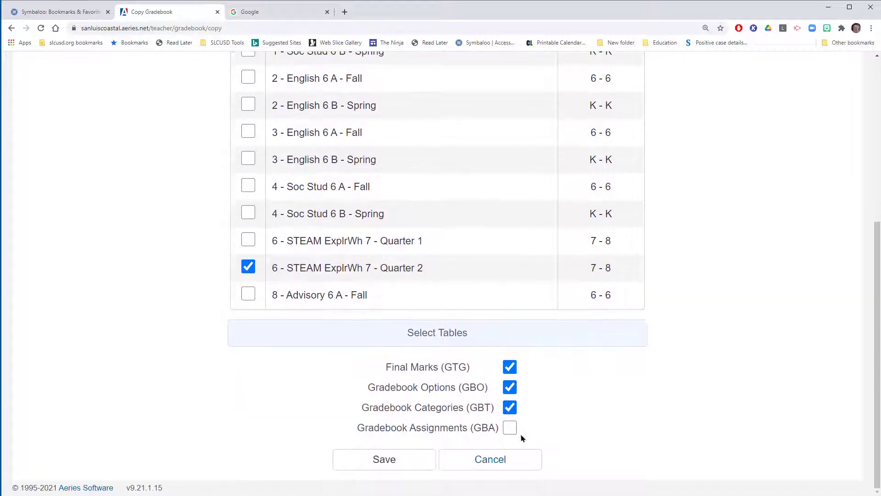
left_click(411, 460)
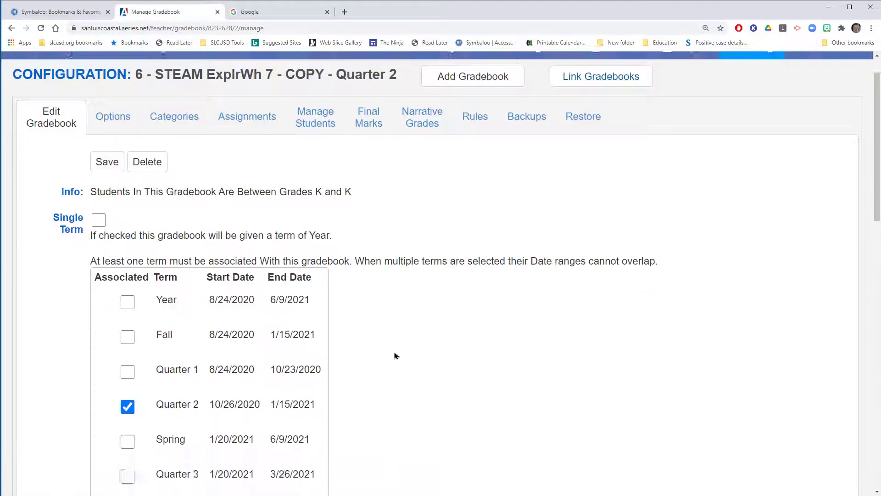
Step: Remove the Quarter 2 term from the copied STEAM gradebook, accept the removal, and associate Quarter 3 instead
scroll(393, 356, "down", 4)
left_click(127, 263)
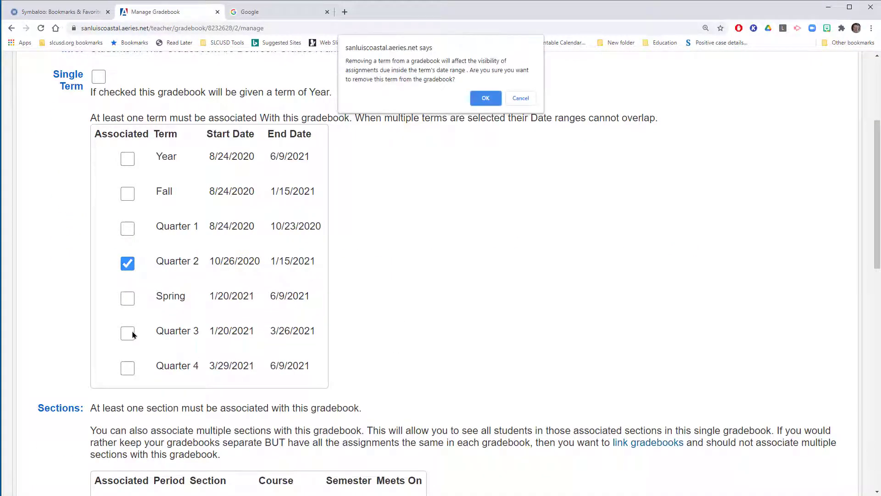
left_click(485, 98)
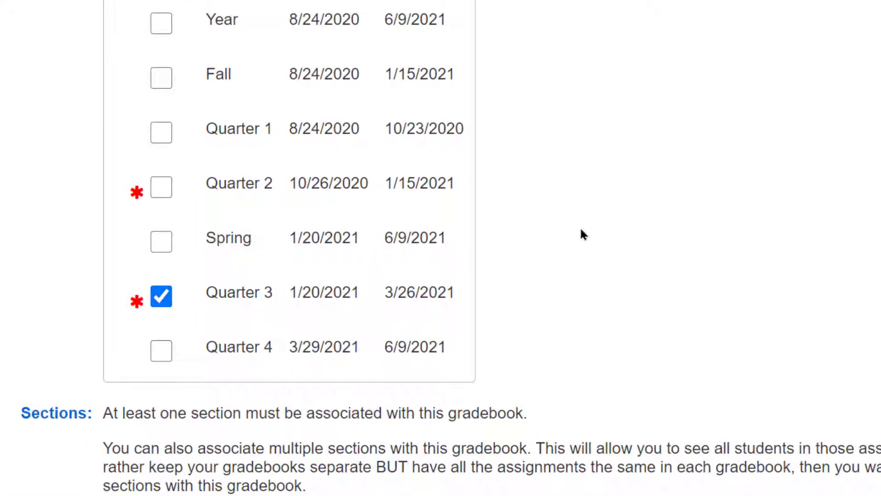
left_click_drag(580, 228, 424, 285)
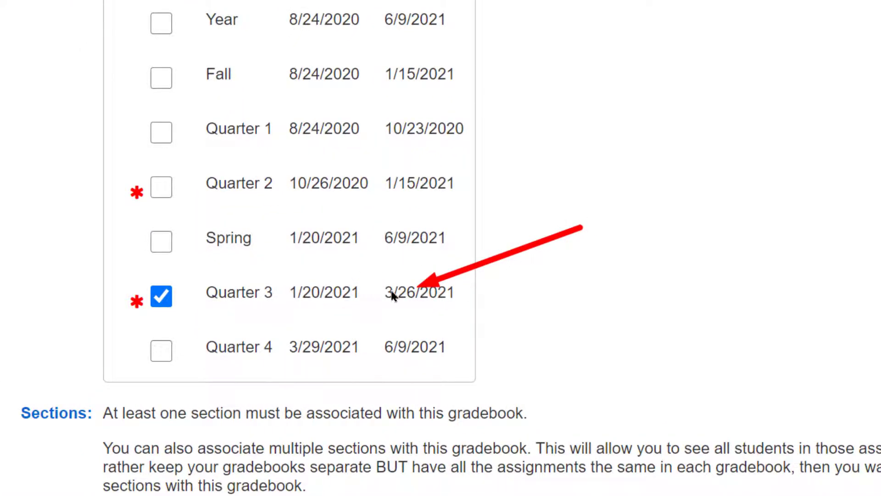
Step: Associate the copied gradebook with the period 6 STEAM ExplrWh 7 section 1050 in Quarter 3
scroll(285, 335, "down", 10)
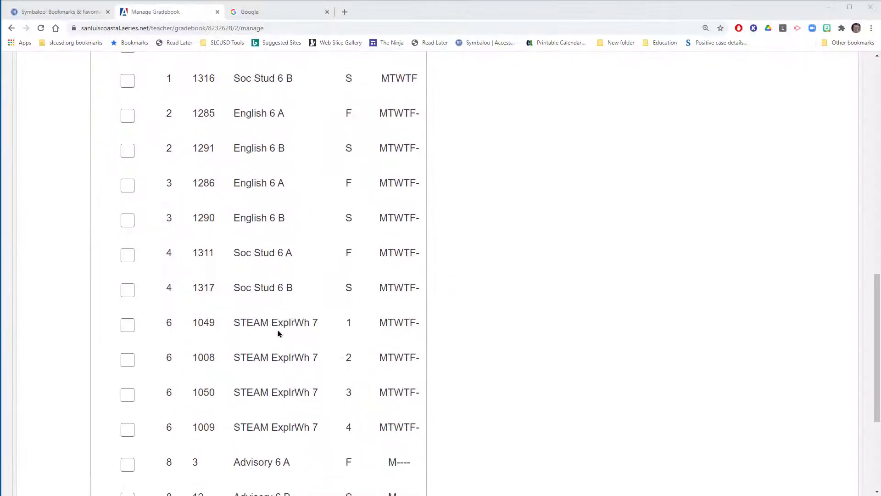
left_click_drag(410, 303, 353, 342)
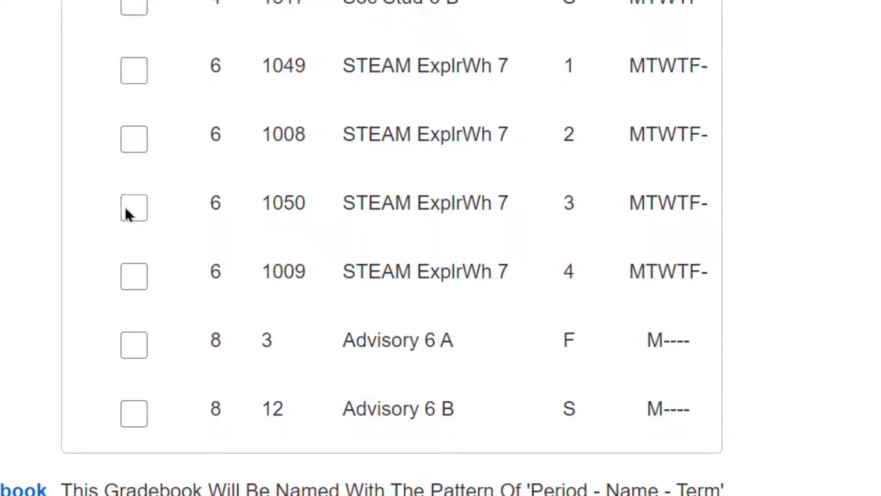
left_click(133, 213)
Step: Rename the copied gradebook as STEAM ExplrWh 7 Q3 and save its configuration
scroll(280, 215, "down", 3)
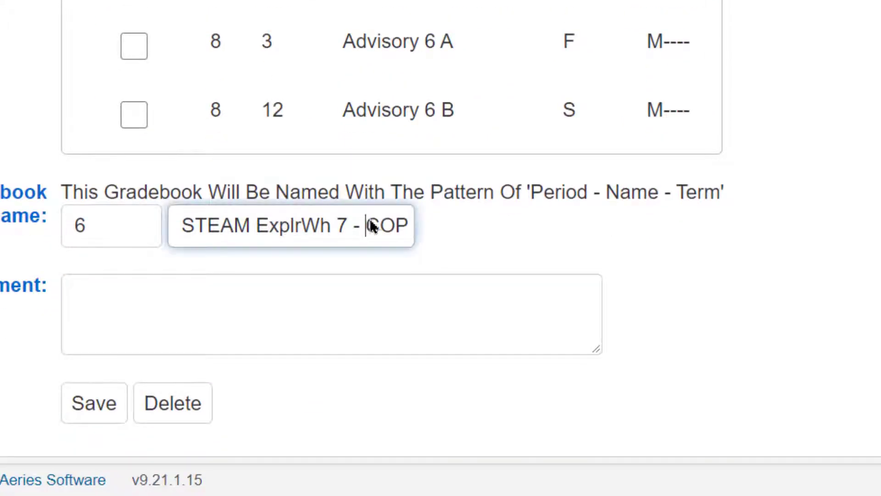
left_click_drag(370, 226, 453, 226)
key("BackSpace")
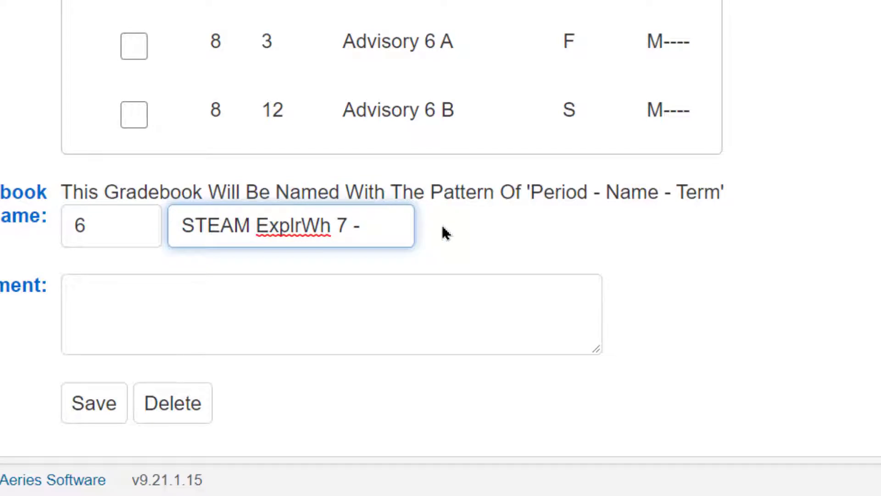
key("BackSpace")
key("BackSpace")
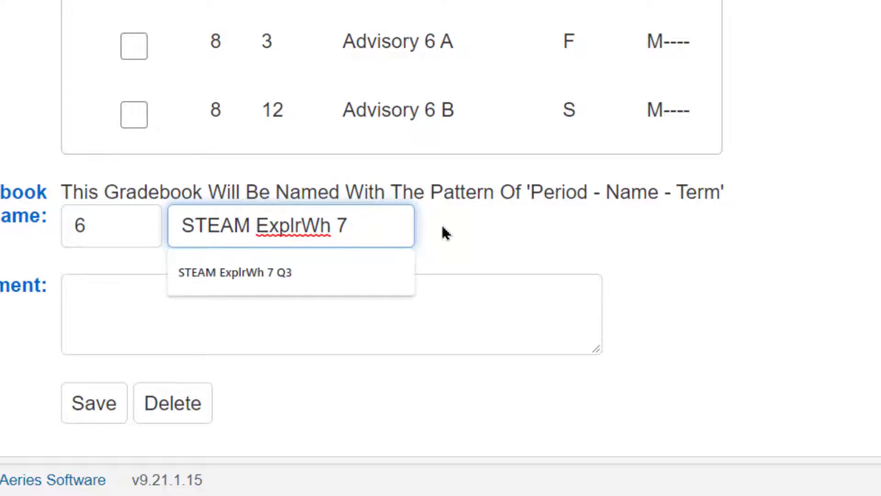
left_click(327, 271)
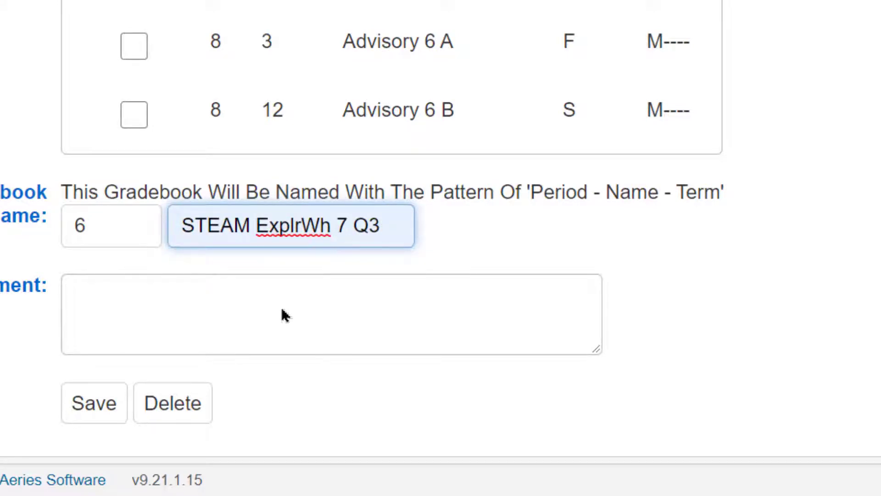
left_click(101, 409)
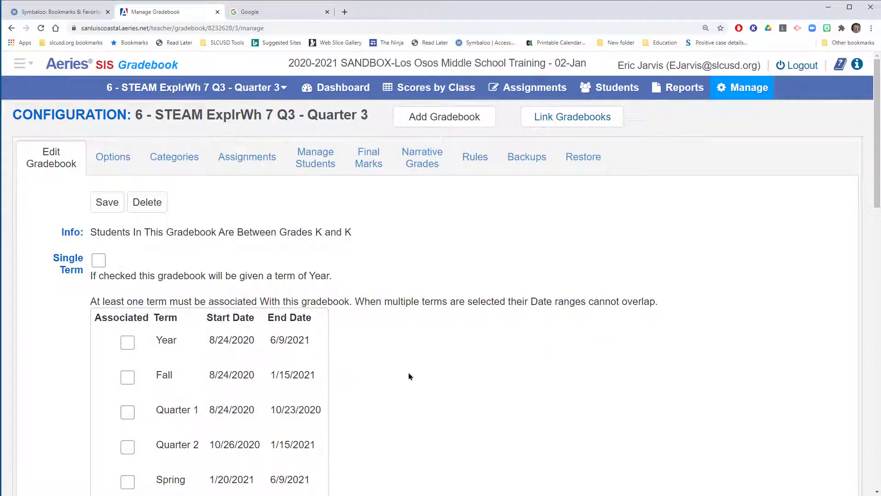
Step: Return to the dashboard and check the new Quarter 3 STEAM gradebook under Future Terms
scroll(412, 380, "down", 3)
scroll(415, 385, "up", 3)
left_click(337, 89)
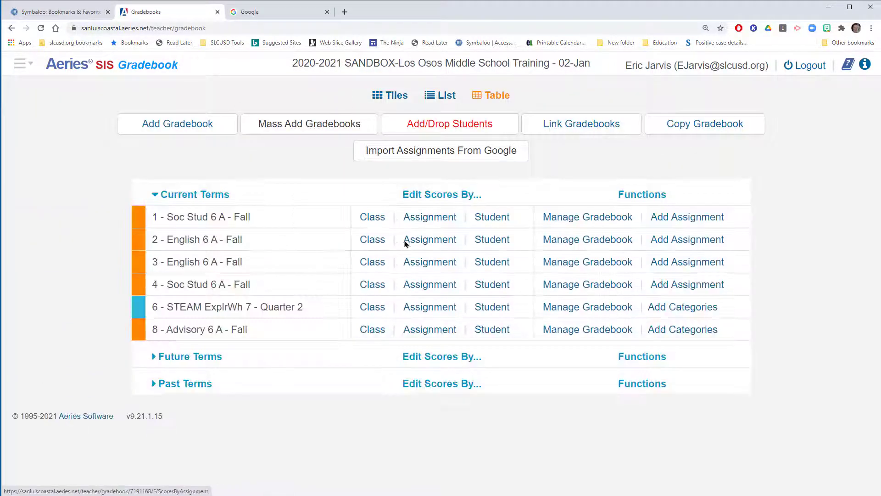
left_click(156, 365)
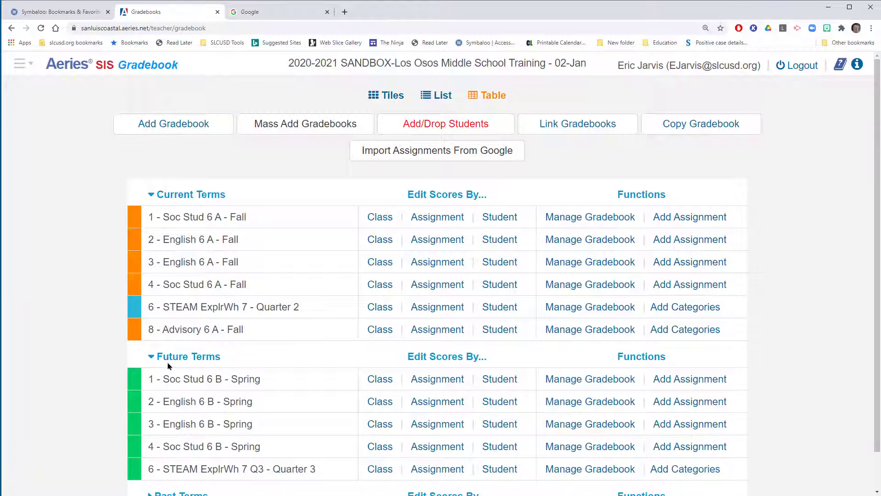
scroll(169, 365, "down", 1)
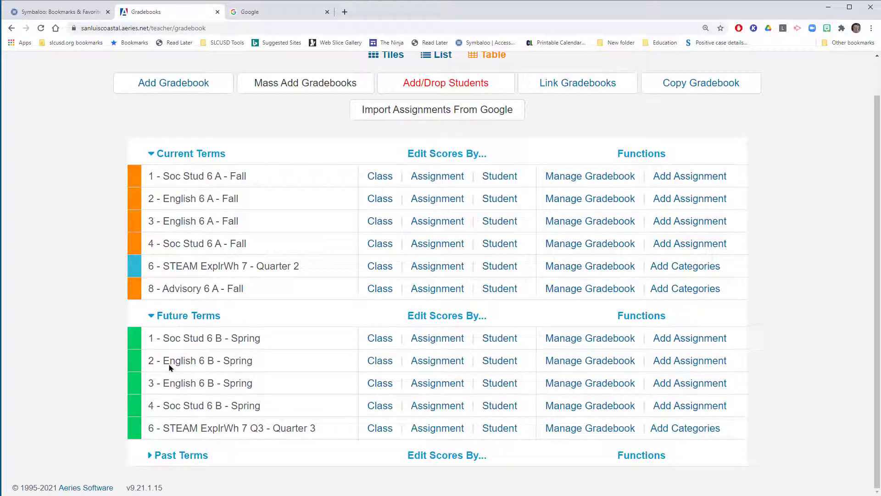